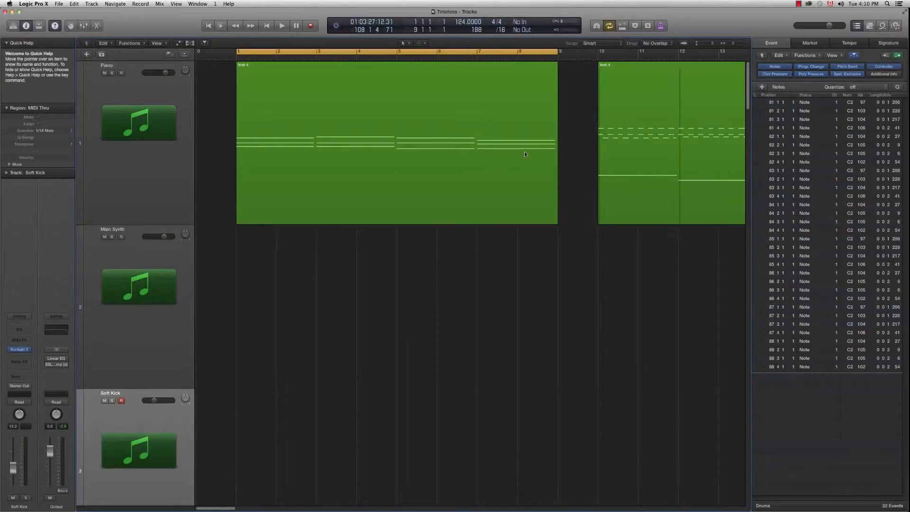
# Play the first Piano region at bar 1 and inspect its chord notes in the Piano Roll
pyautogui.press('space')
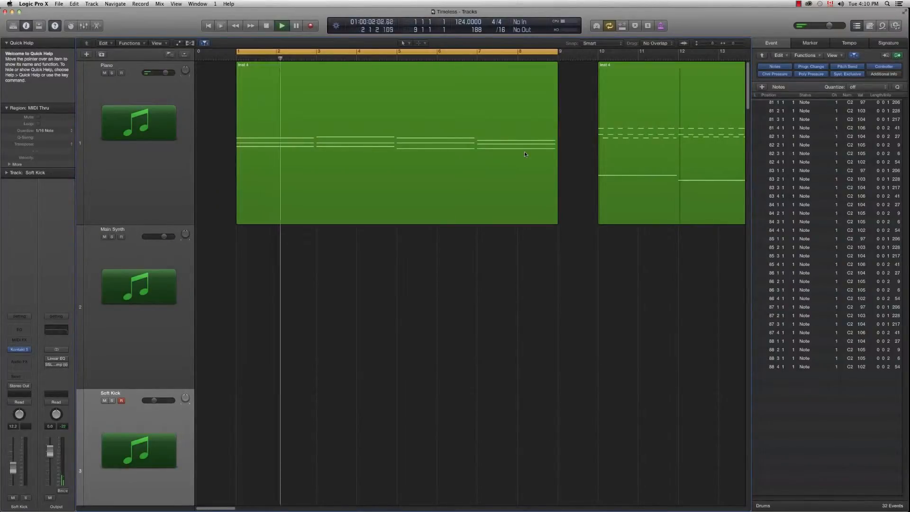
pyautogui.click(495, 148)
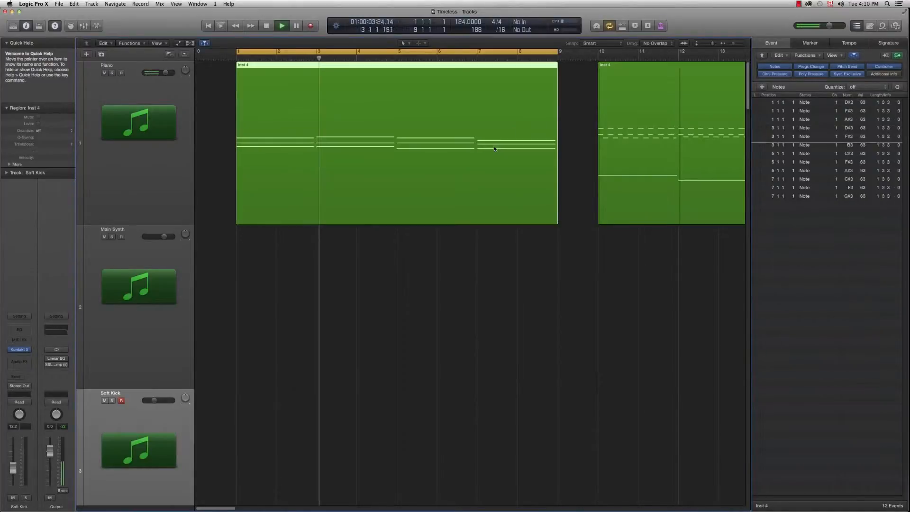
pyautogui.doubleClick(495, 149)
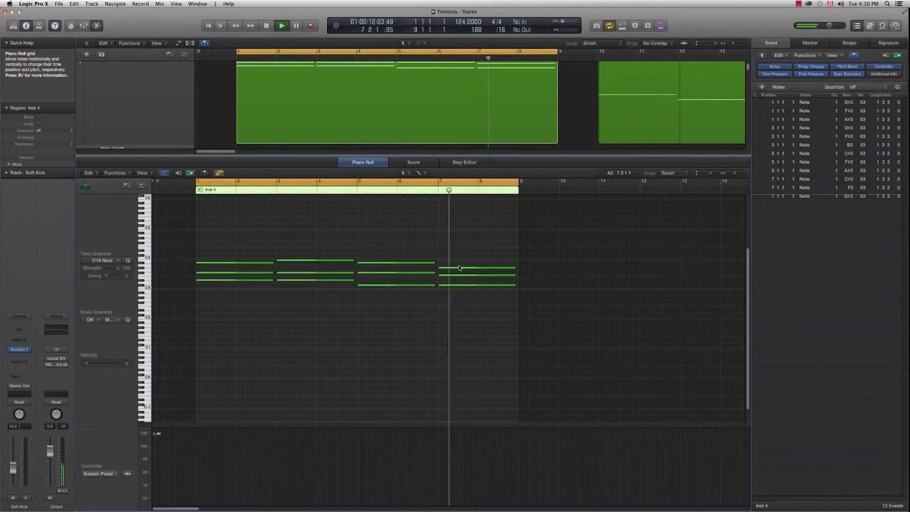
pyautogui.press('space')
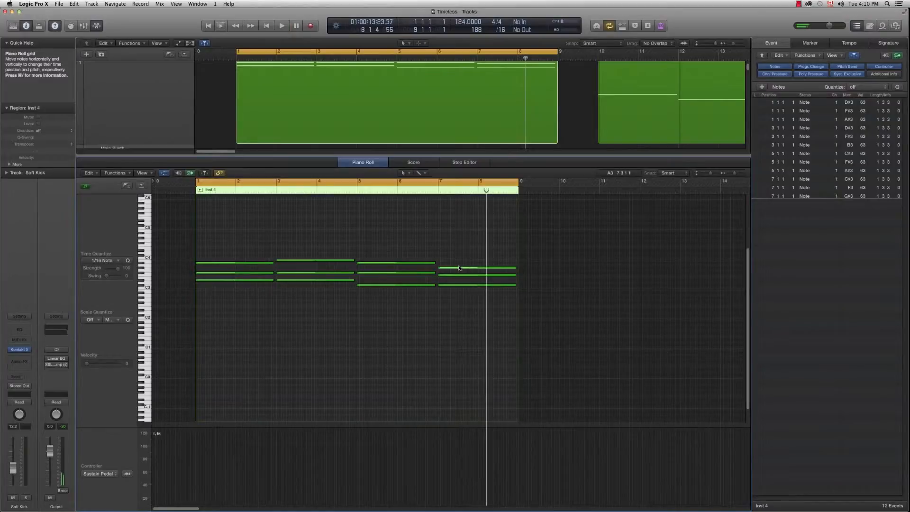
pyautogui.doubleClick(495, 156)
# Cycle bars 10 to 18 and play the second Piano region while viewing its notes in the Piano Roll
pyautogui.scroll(-5, 478, 351)
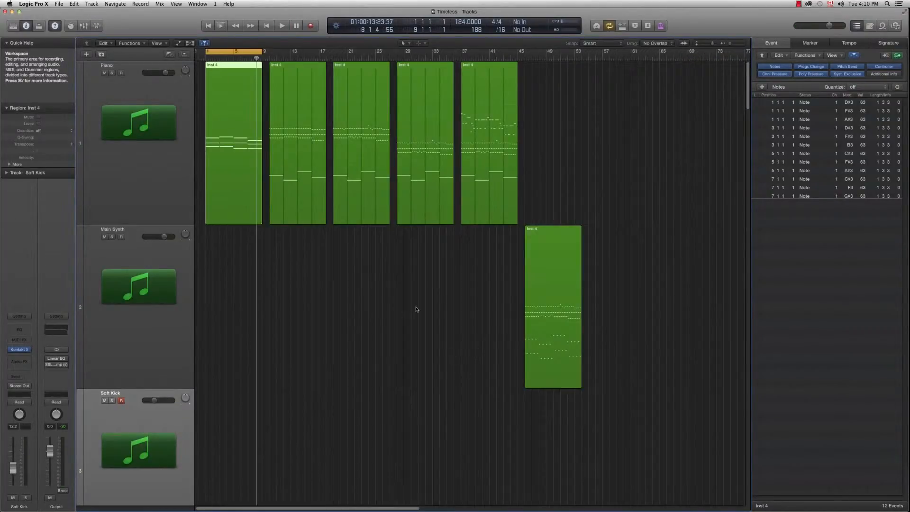
pyautogui.scroll(5, 431, 323)
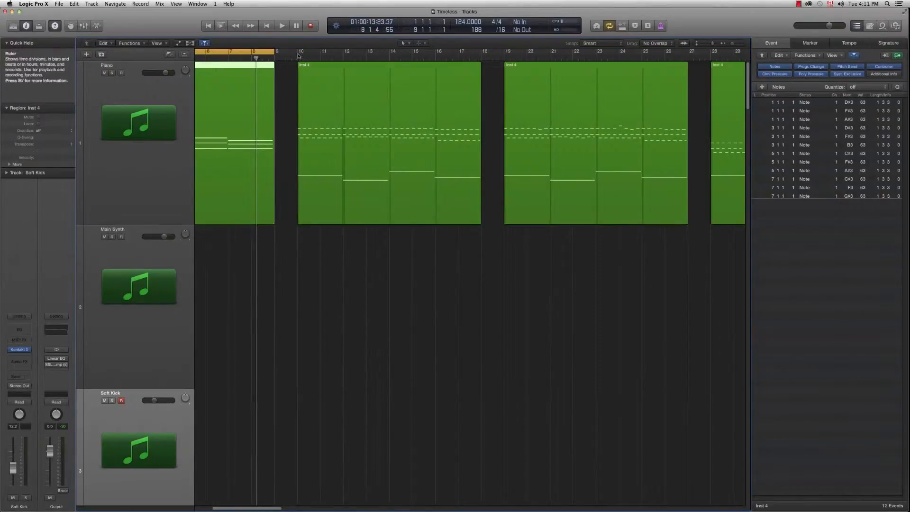
pyautogui.moveTo(317, 55); pyautogui.dragTo(481, 55)
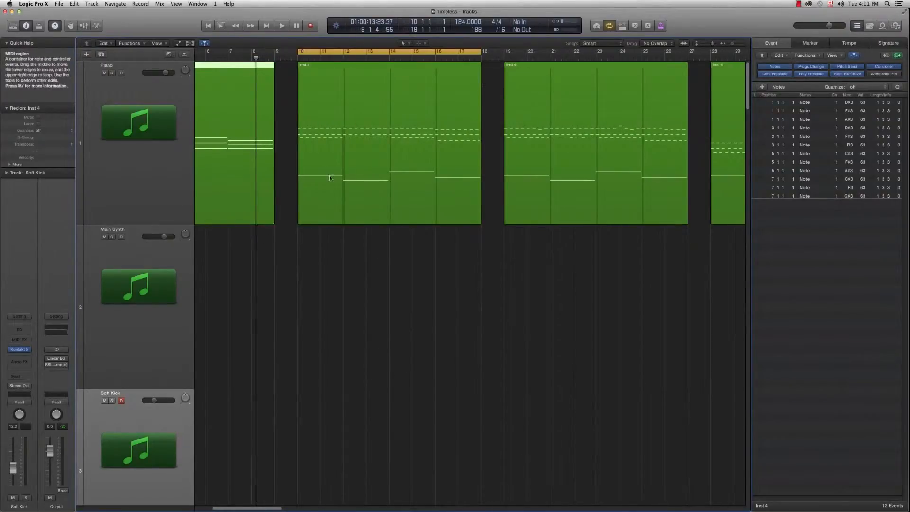
pyautogui.doubleClick(312, 182)
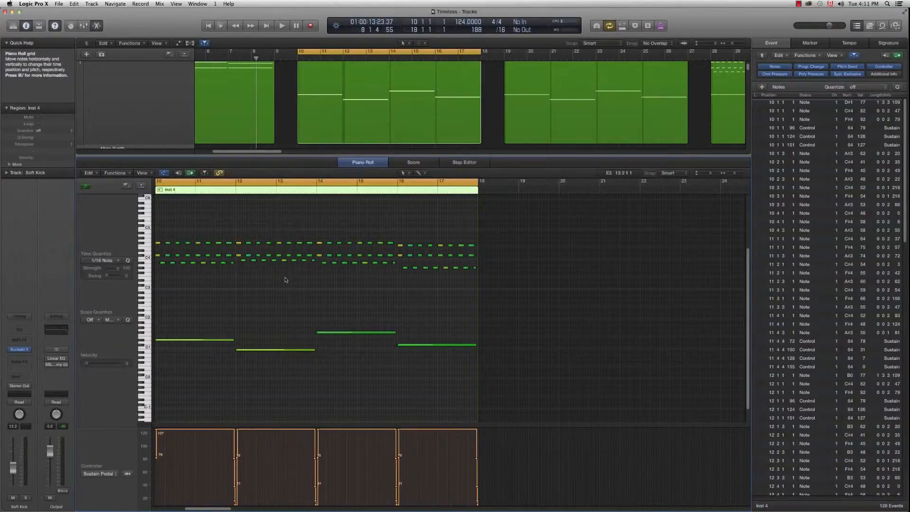
pyautogui.press('space')
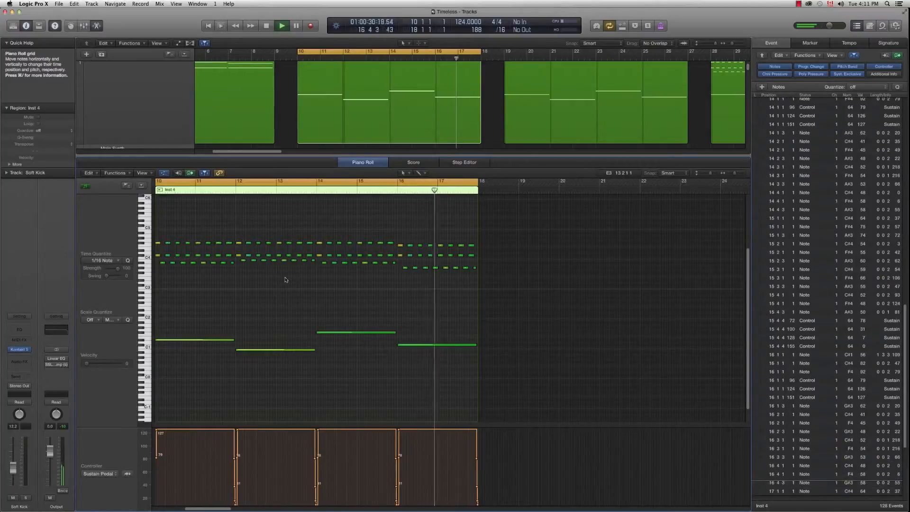
pyautogui.press('space')
# Cycle bars 19 to 27 and play the third Piano region with its notes shown in an enlarged Piano Roll
pyautogui.moveTo(415, 155); pyautogui.dragTo(416, 290)
pyautogui.moveTo(505, 53); pyautogui.dragTo(689, 53)
pyautogui.click(616, 108)
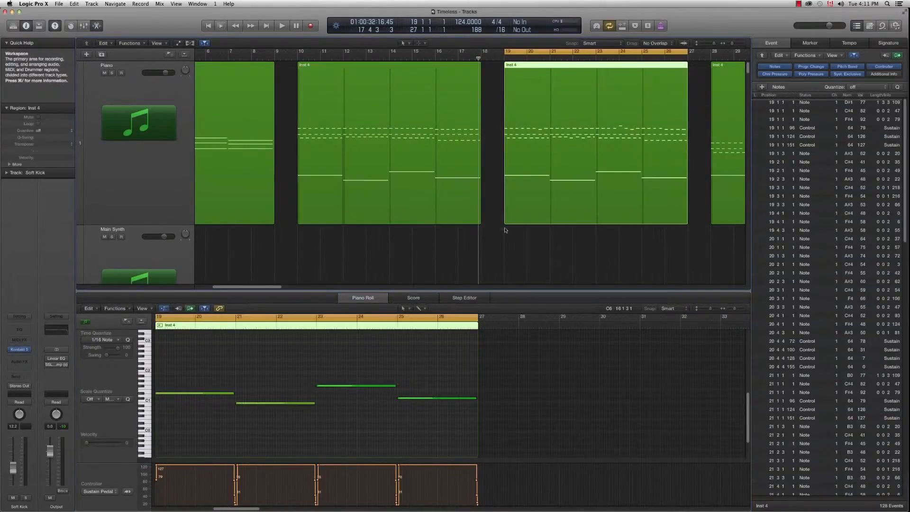
pyautogui.moveTo(438, 290); pyautogui.dragTo(436, 155)
pyautogui.scroll(1, 236, 285)
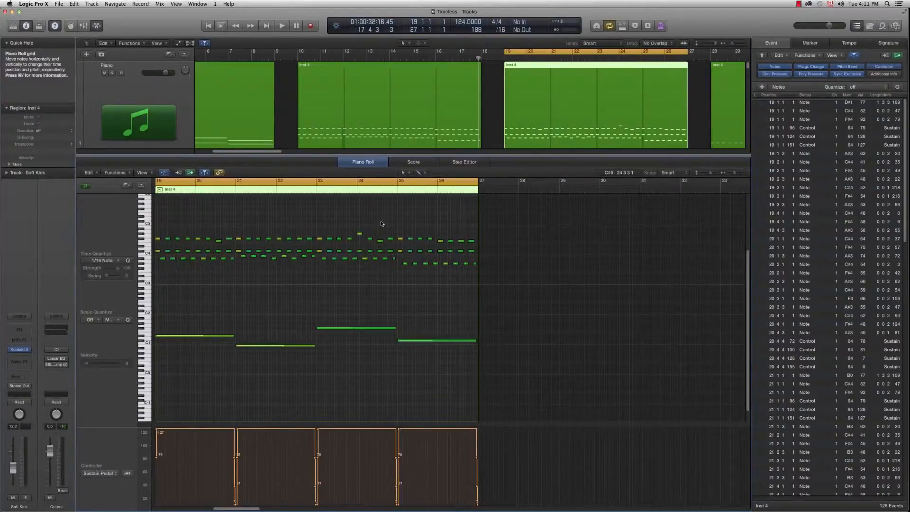
pyautogui.press('space')
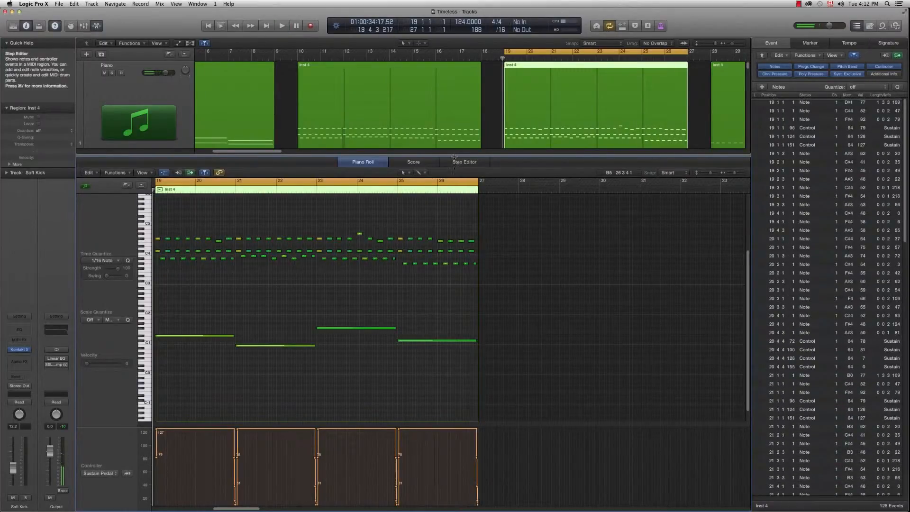
pyautogui.press('e')
pyautogui.click(478, 269)
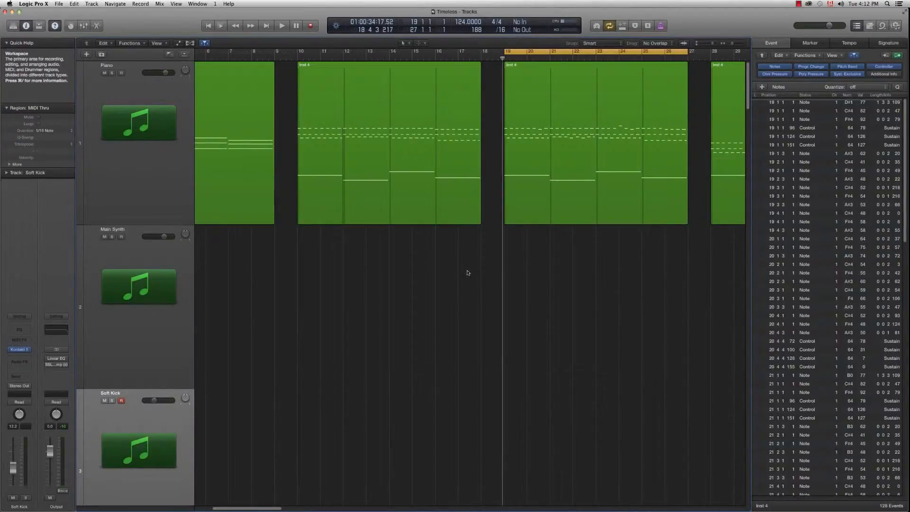
# Cycle bars 28 to 36 and play back the fourth Piano region
pyautogui.moveTo(261, 508); pyautogui.dragTo(289, 508)
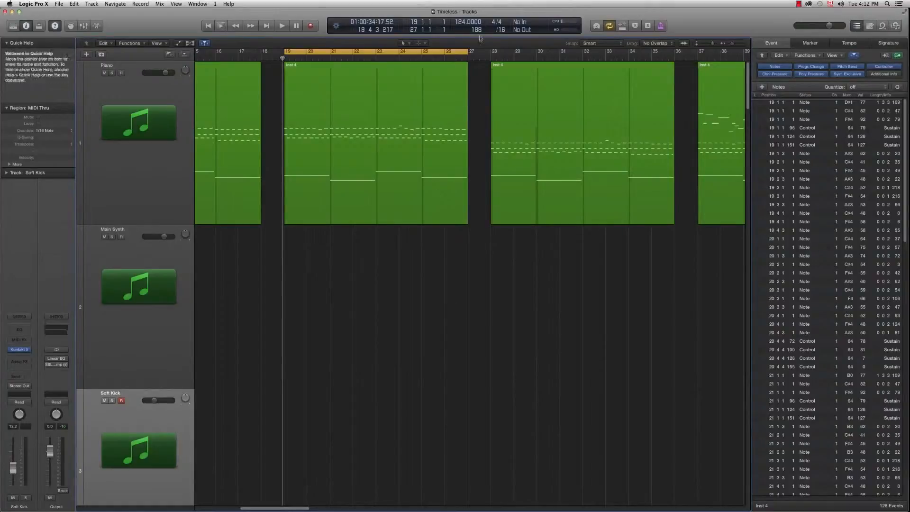
pyautogui.moveTo(491, 55); pyautogui.dragTo(674, 51)
pyautogui.moveTo(293, 509); pyautogui.dragTo(308, 510)
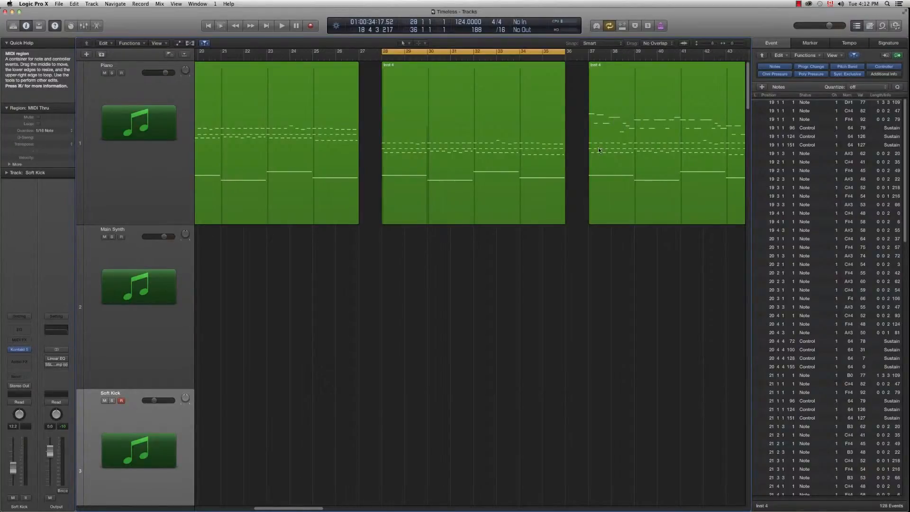
pyautogui.press('space')
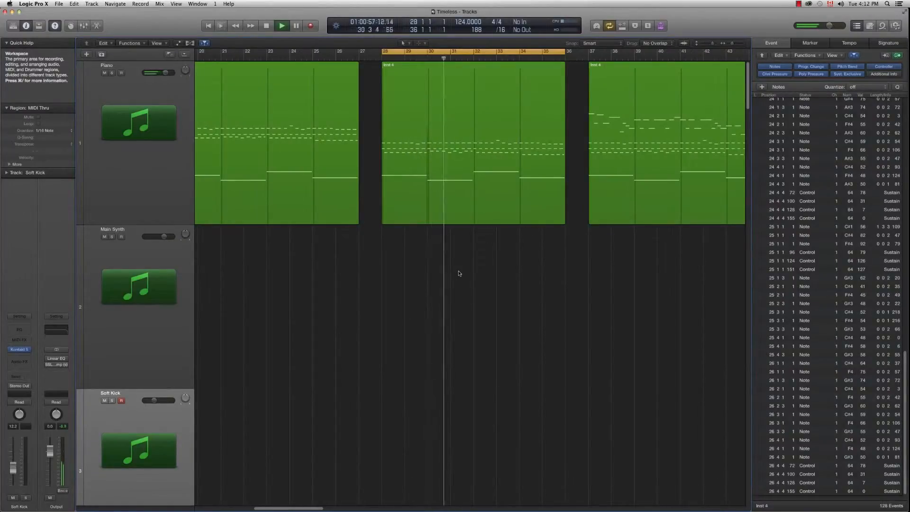
pyautogui.press('space')
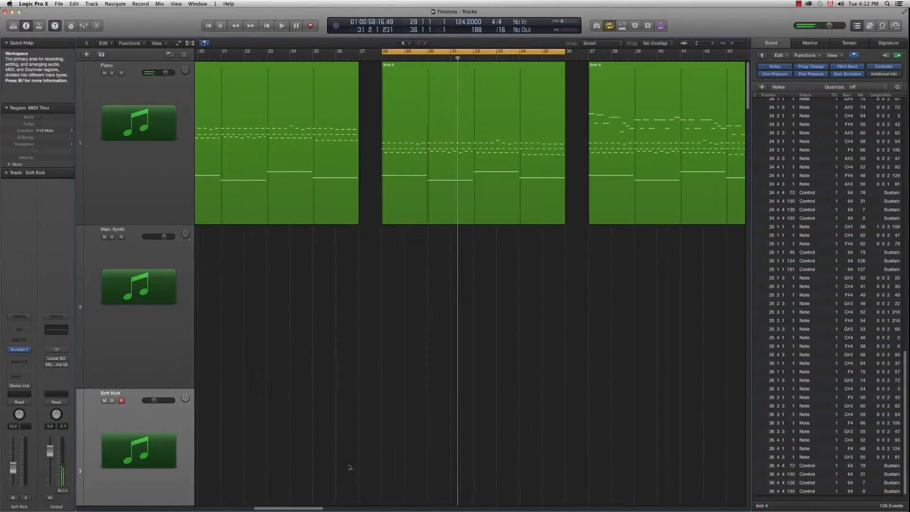
# Cycle bars 37 to 45 and play back the fifth Piano region
pyautogui.hscroll(8, 353, 462)
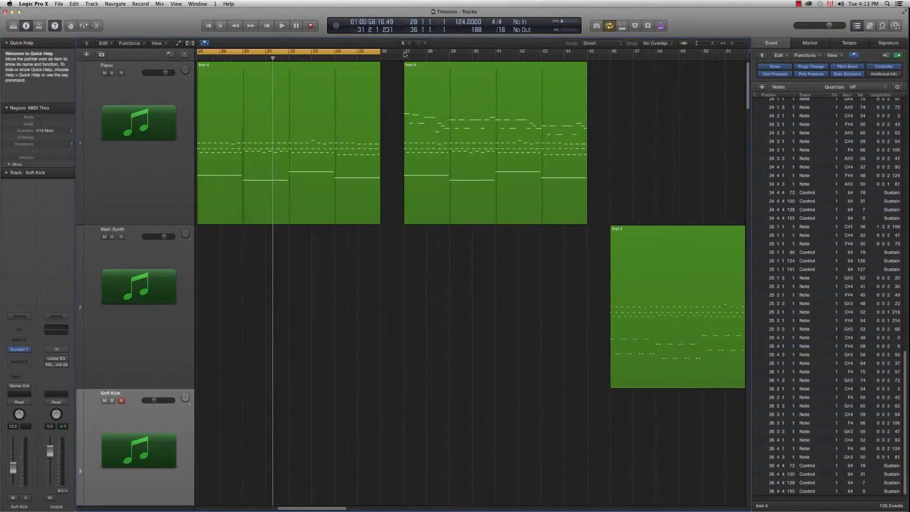
pyautogui.moveTo(407, 55); pyautogui.dragTo(582, 58)
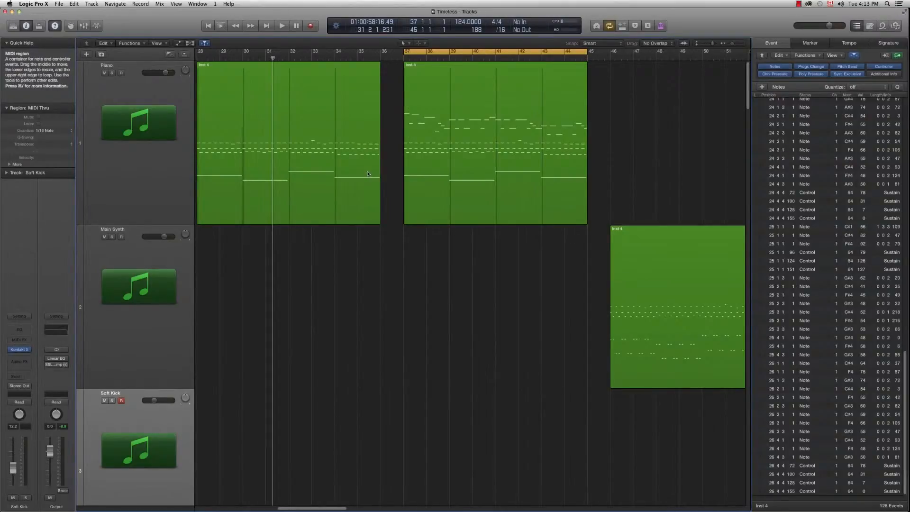
pyautogui.press('space')
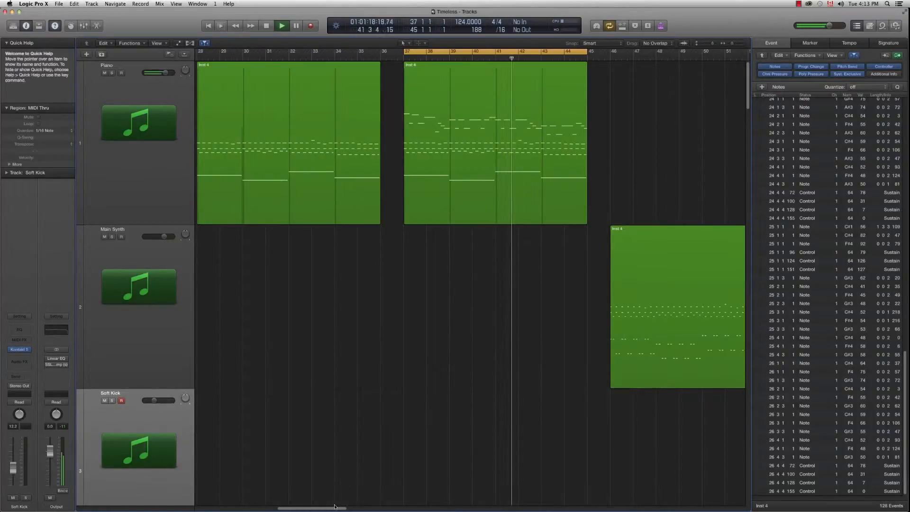
pyautogui.hscroll(10, 334, 510)
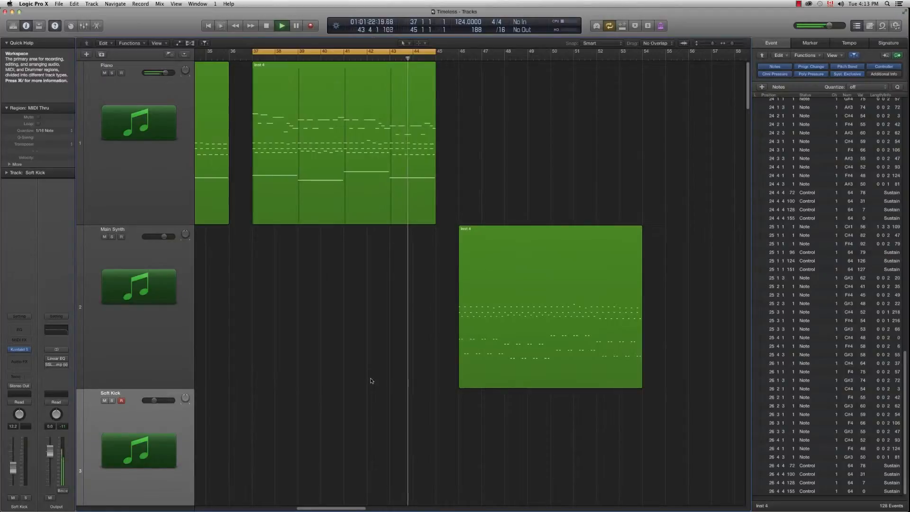
pyautogui.press('space')
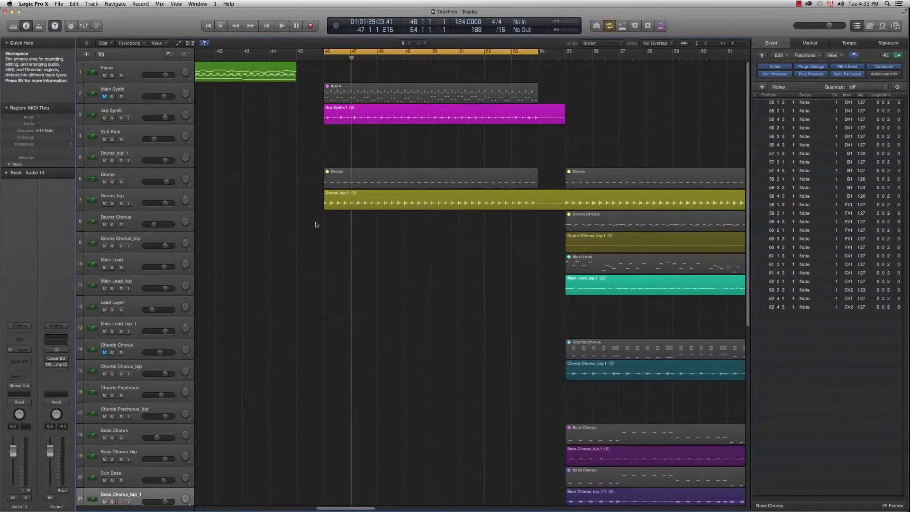
# Play the section from bar 46 and inspect the Main Synth region's notes in the Piano Roll
pyautogui.press('space')
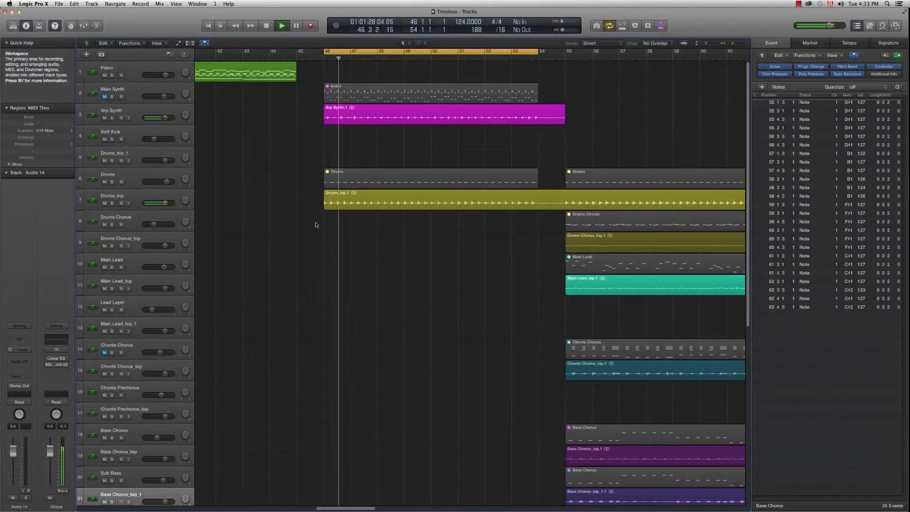
pyautogui.doubleClick(345, 94)
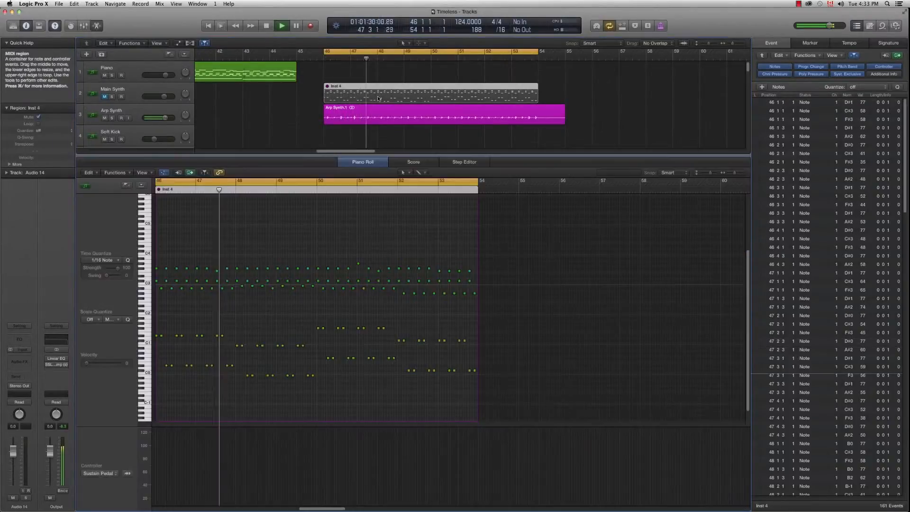
pyautogui.scroll(3, 338, 337)
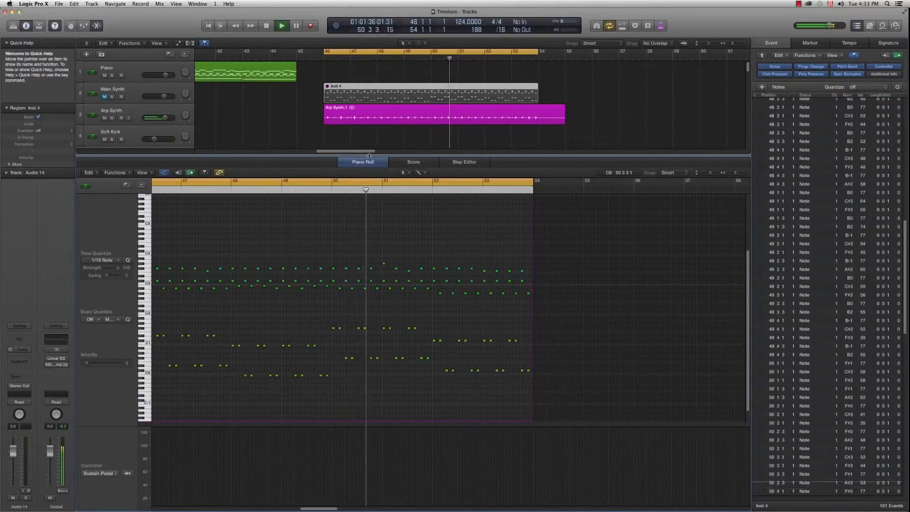
pyautogui.press('p')
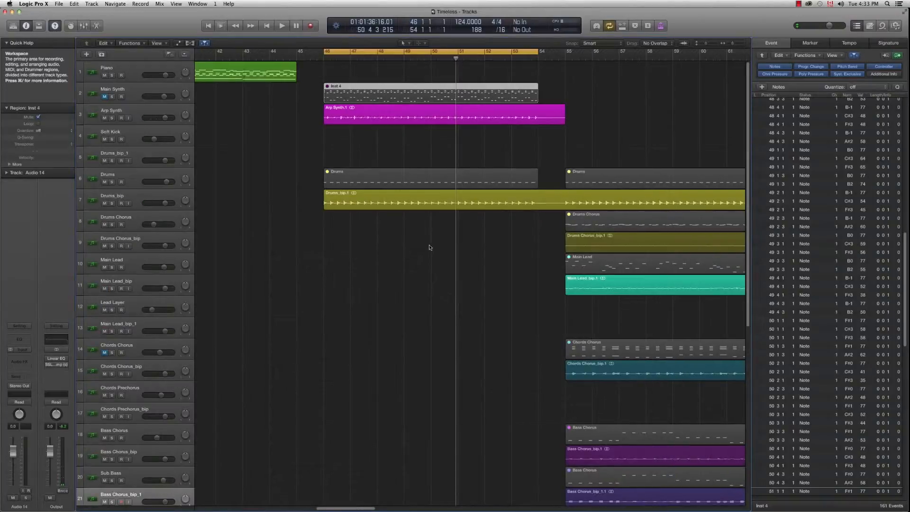
# Cycle bars 55 to 63 and play back the chorus with all its tracks
pyautogui.scroll(-3, 429, 247)
pyautogui.moveTo(451, 52); pyautogui.dragTo(525, 55)
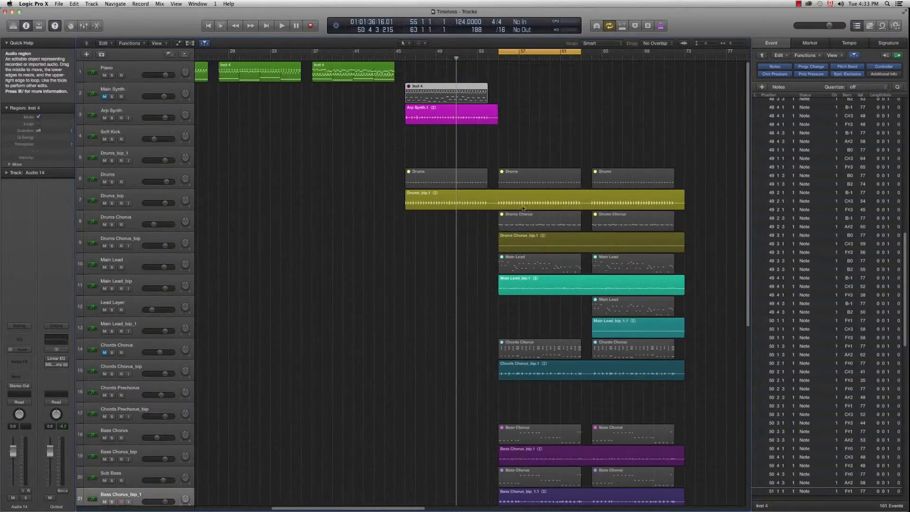
pyautogui.press('super+Up')
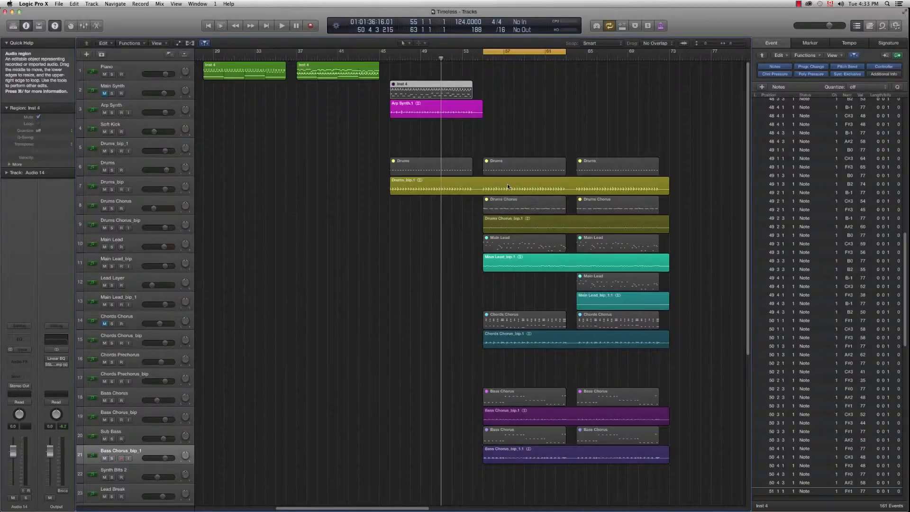
pyautogui.press('space')
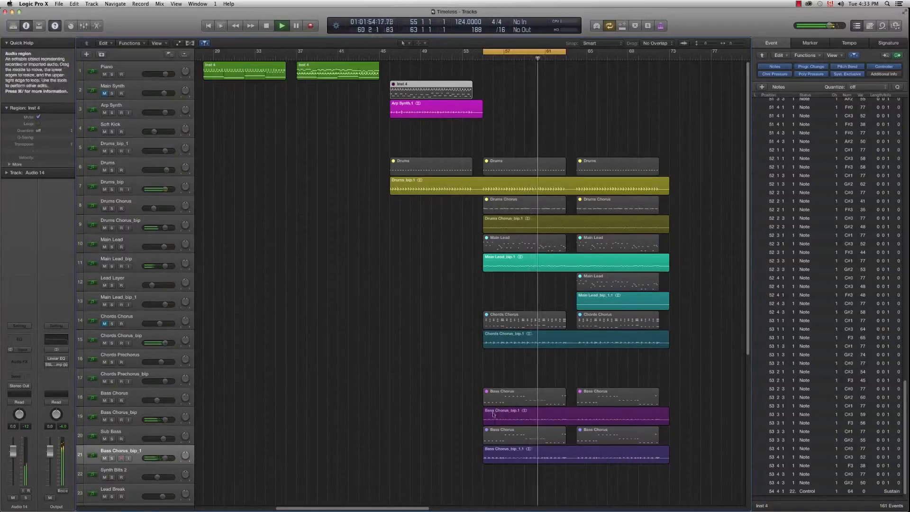
pyautogui.press('space')
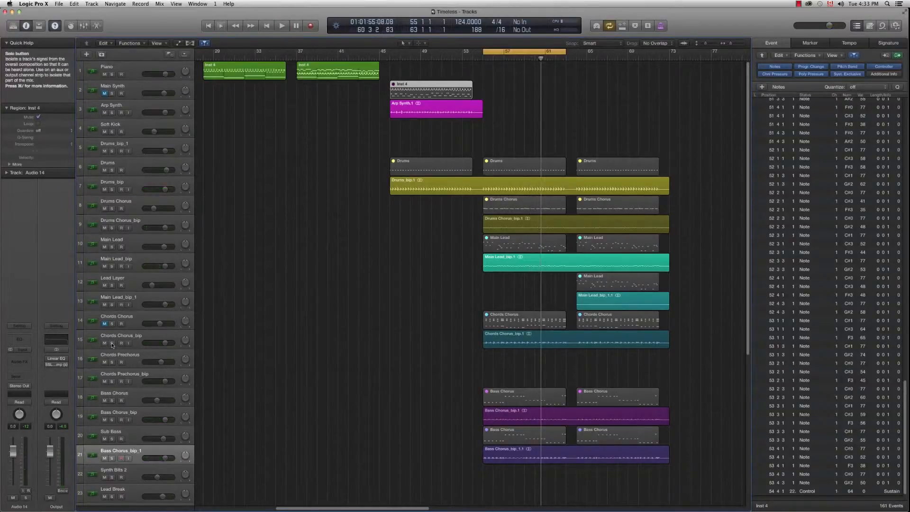
# Solo the Chords Chorus_bip, Drums_bip and Drums Chorus_bip tracks and play the chorus cycle
pyautogui.click(113, 345)
pyautogui.click(136, 339)
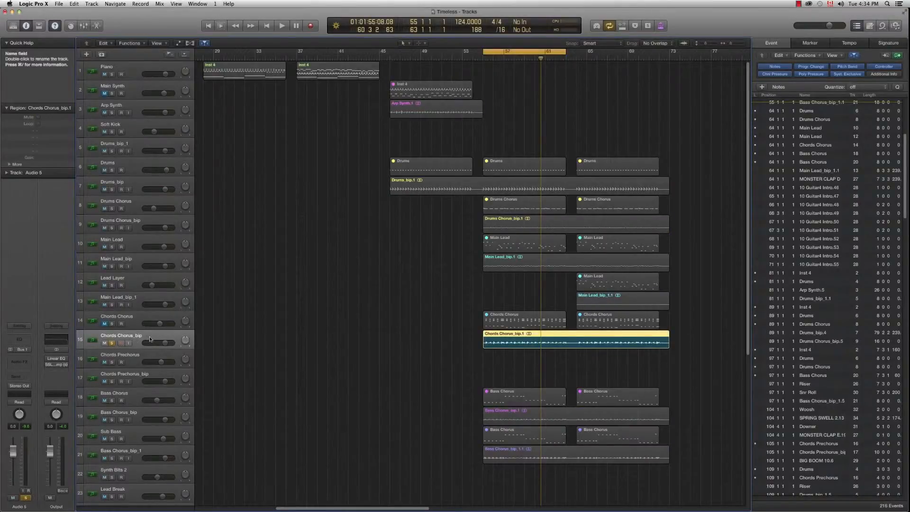
pyautogui.press('space')
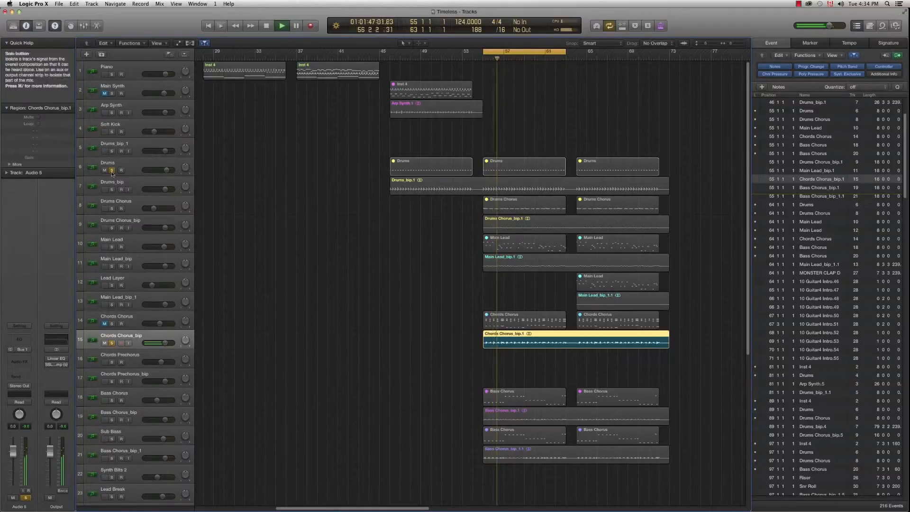
pyautogui.click(112, 190)
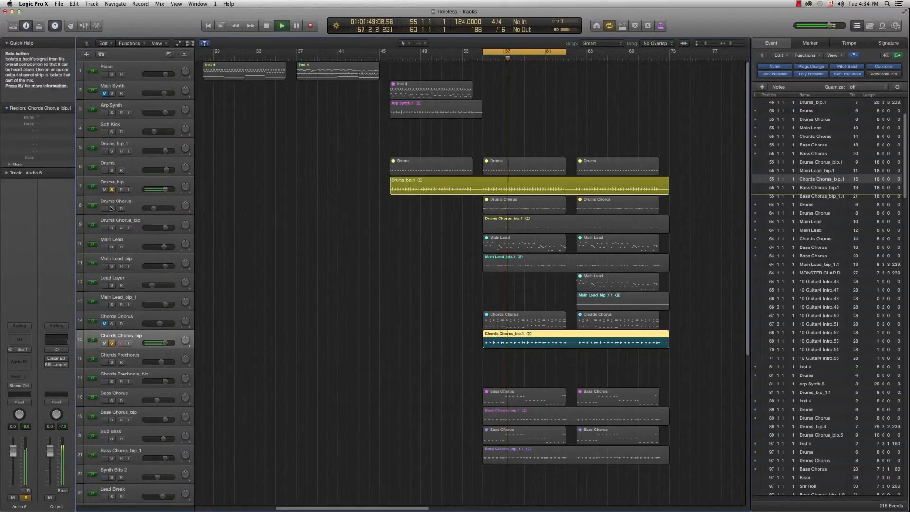
pyautogui.click(112, 208)
pyautogui.click(111, 228)
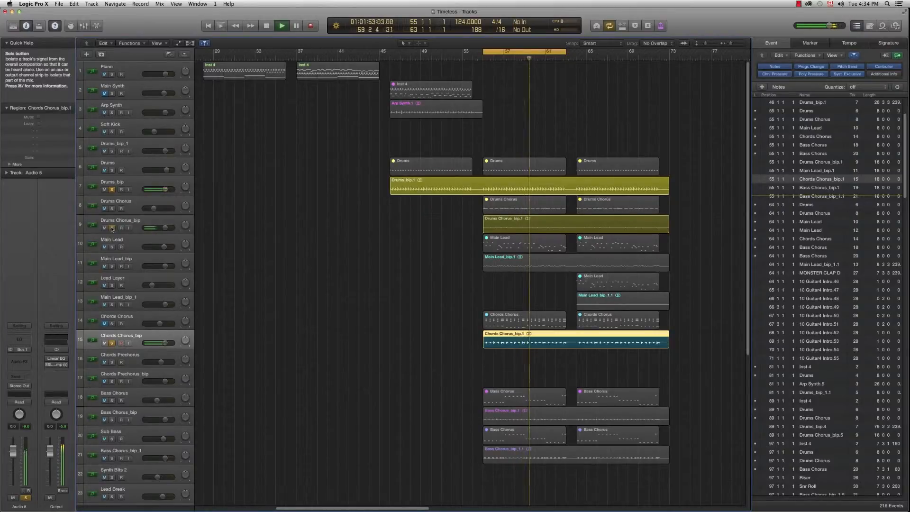
pyautogui.press('space')
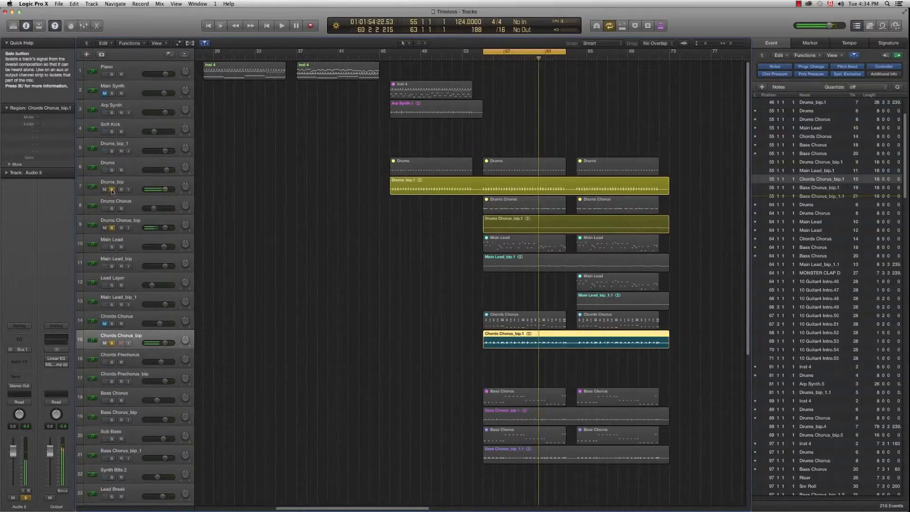
# Clear the solo from the Drums_bip, Drums Chorus_bip and Chords Chorus_bip tracks and move the cycle to bars 64 to 72
pyautogui.click(112, 189)
pyautogui.click(111, 228)
pyautogui.click(112, 343)
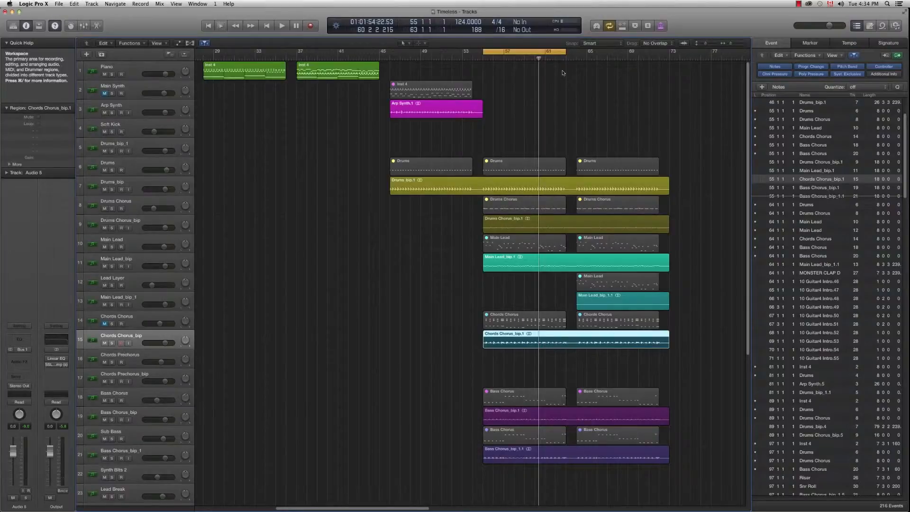
pyautogui.moveTo(526, 52); pyautogui.dragTo(604, 53)
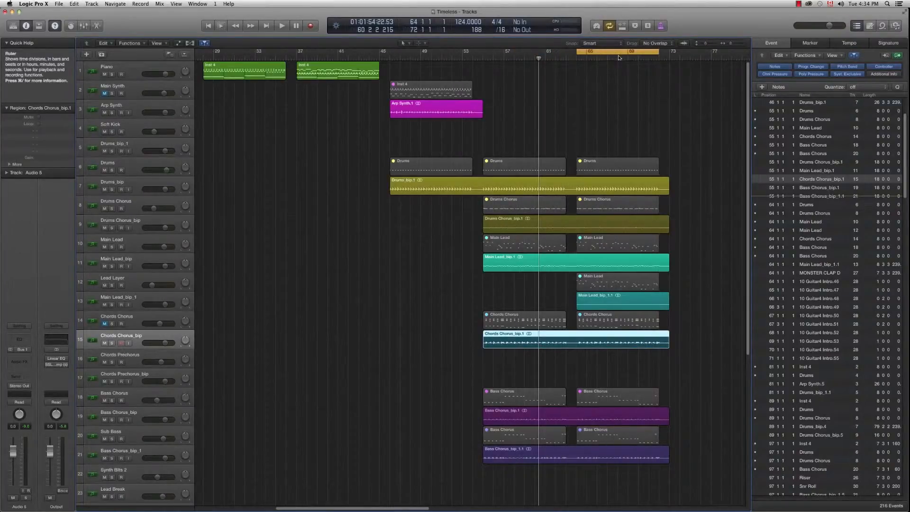
pyautogui.click(470, 309)
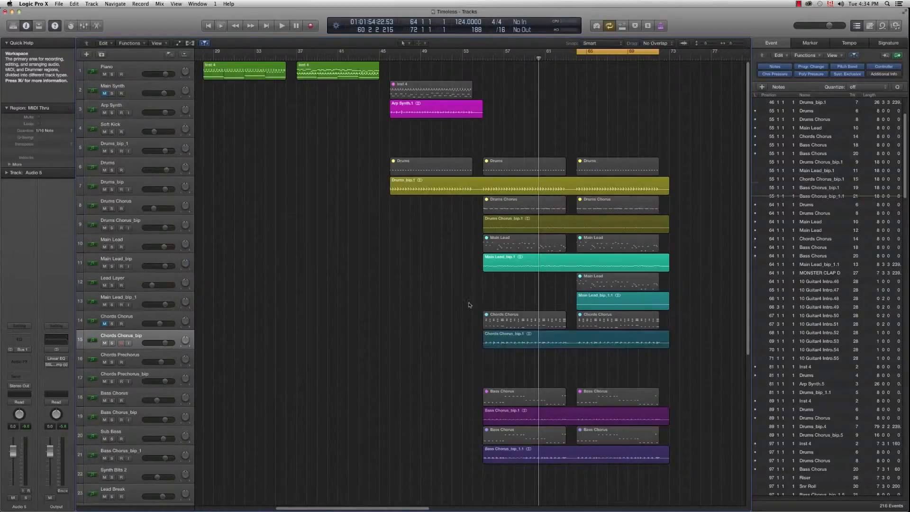
# Solo the 10 Guitar4 Intro track and play its regions from bar 64
pyautogui.press('super+Up')
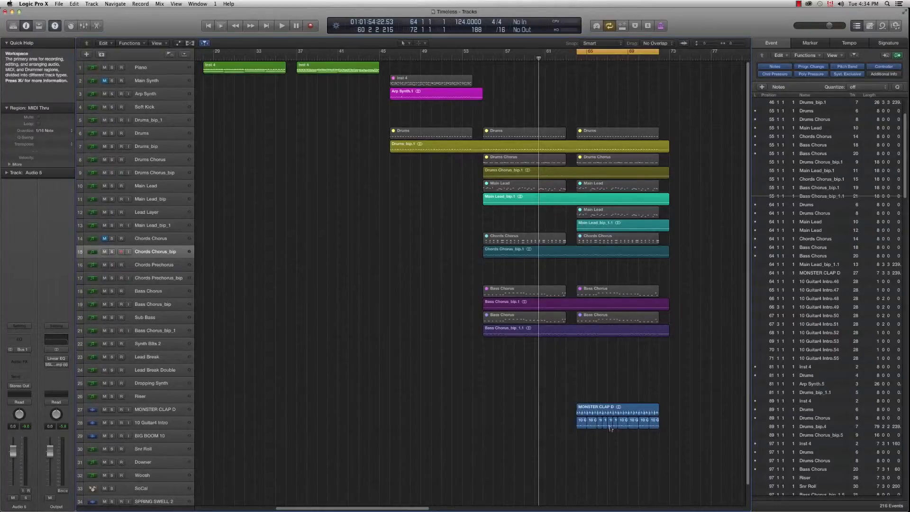
pyautogui.click(111, 422)
pyautogui.click(152, 427)
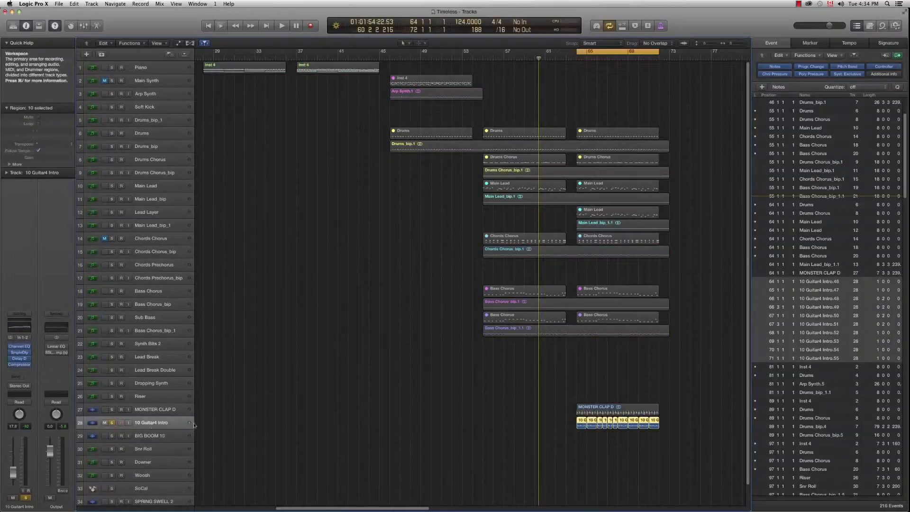
pyautogui.click(555, 428)
pyautogui.press('space')
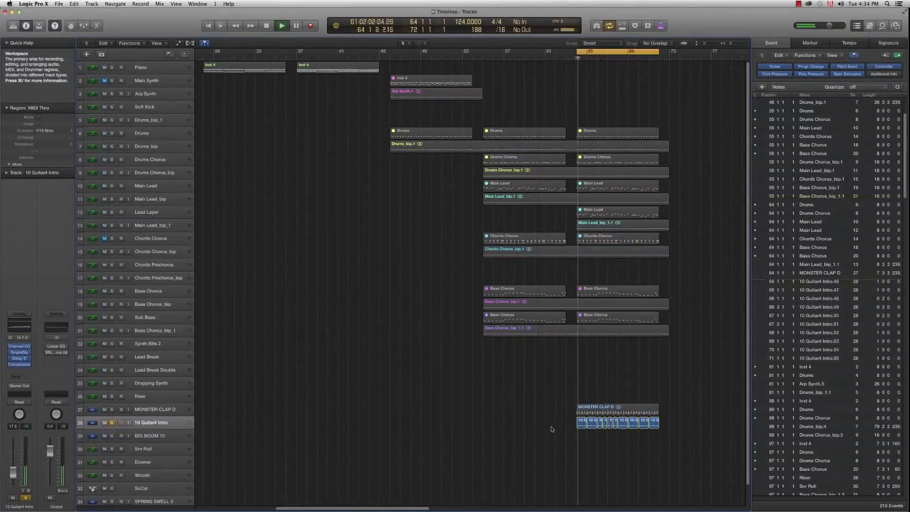
pyautogui.press('space')
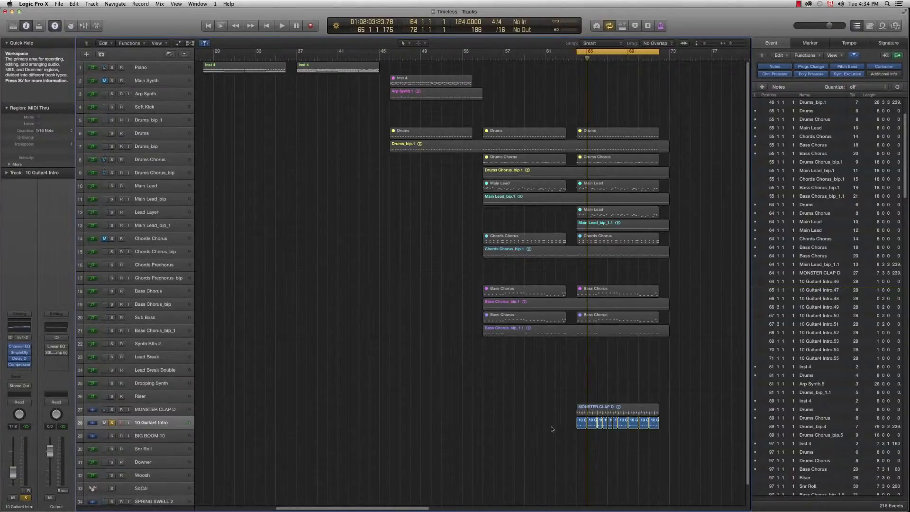
# Solo the MONSTER CLAP D track together with the guitar track and play both from bar 64
pyautogui.click(105, 409)
pyautogui.click(112, 410)
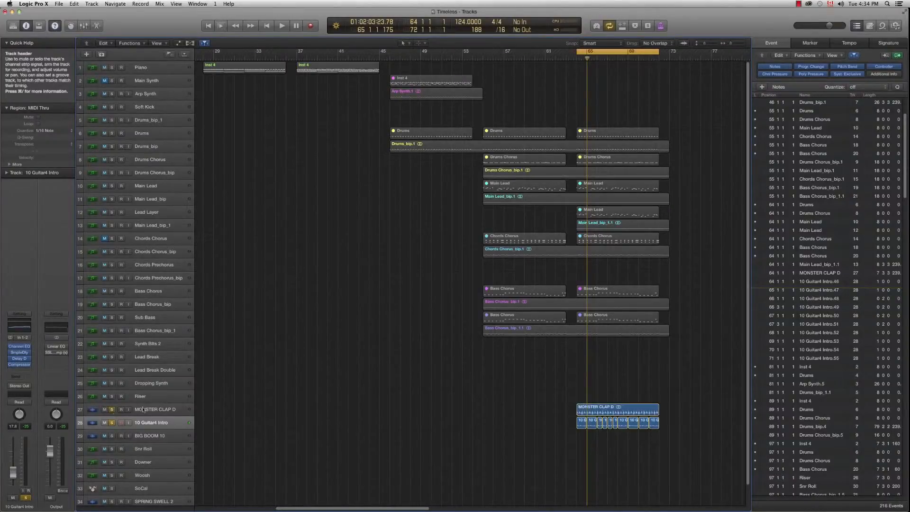
pyautogui.click(154, 409)
pyautogui.click(366, 417)
pyautogui.press('space')
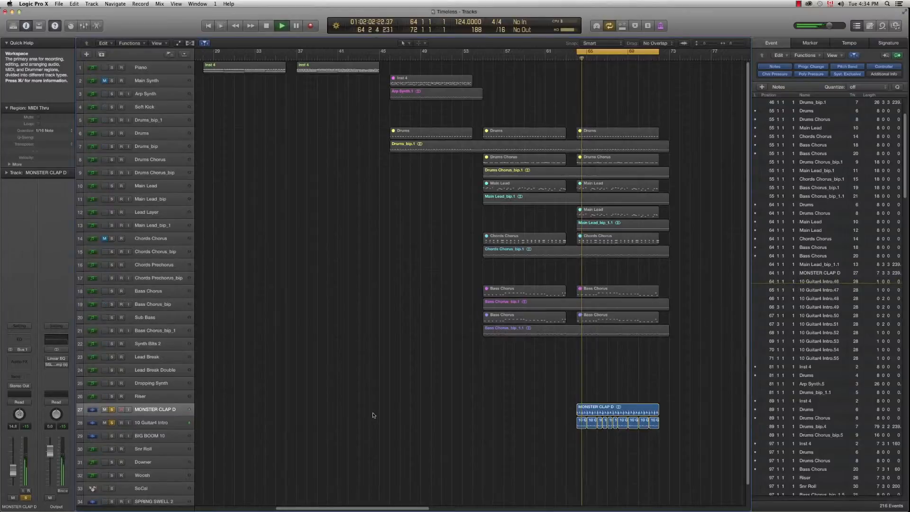
pyautogui.press('space')
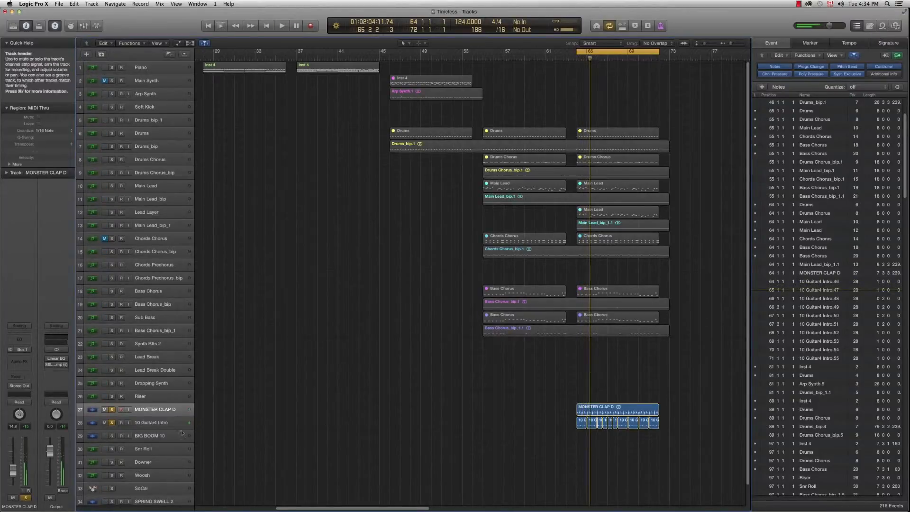
# Clear the solo from the clap and guitar tracks and play the second half of the chorus with all tracks
pyautogui.click(112, 410)
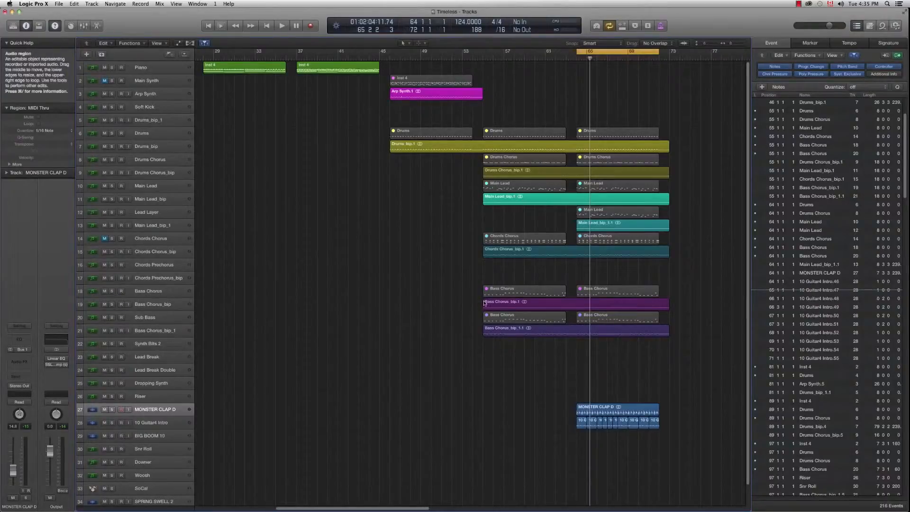
pyautogui.press('space')
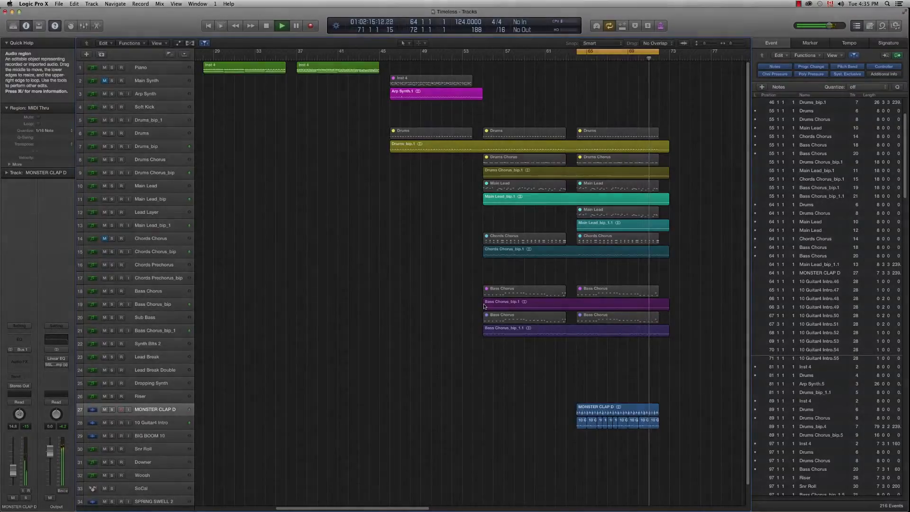
pyautogui.press('space')
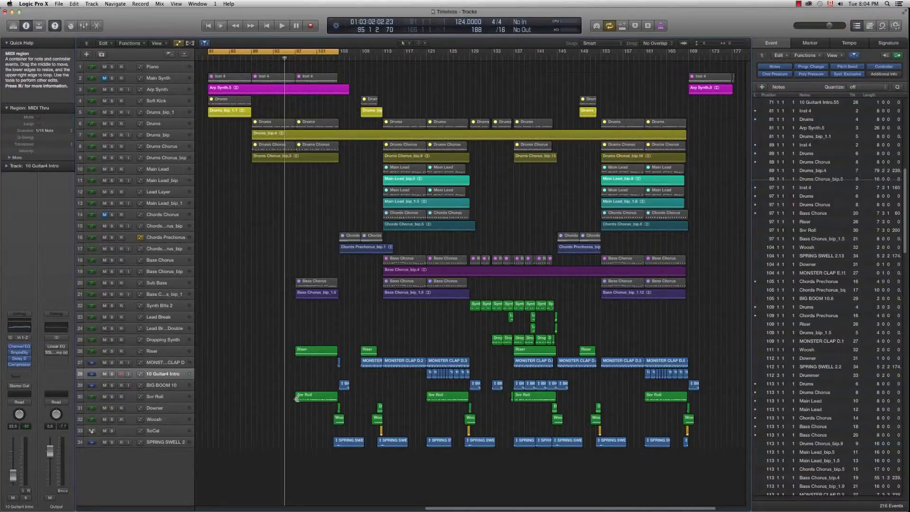
# Play the section in the cycle from bar 81 to 105, and turn cycling off
pyautogui.press('space')
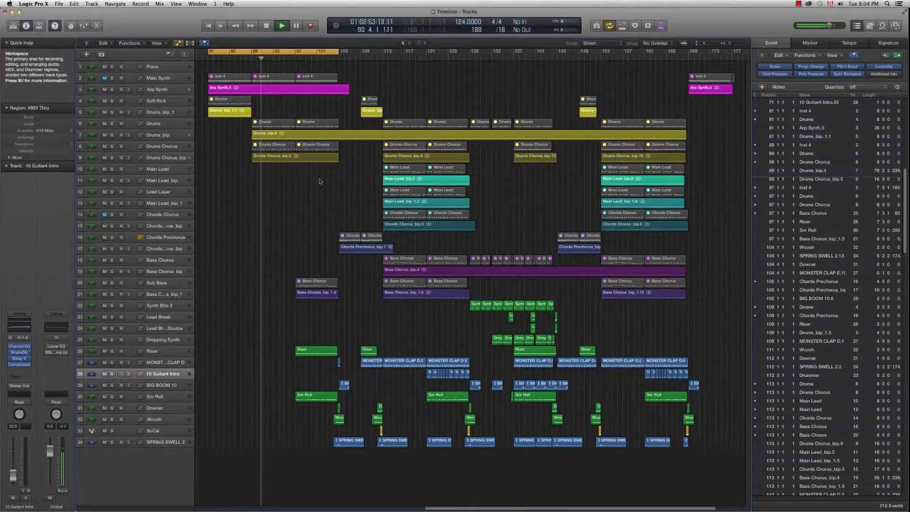
pyautogui.click(293, 58)
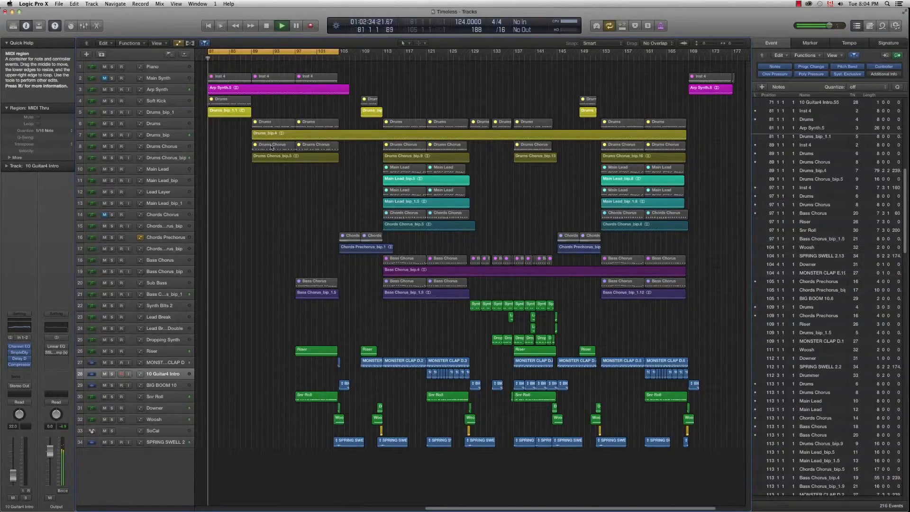
pyautogui.click(331, 54)
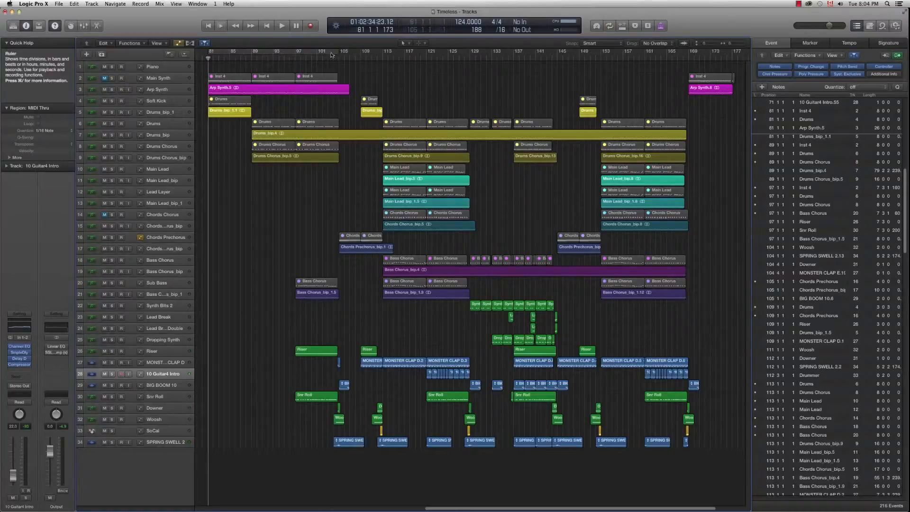
# Zoom in on the transition into the prechorus around bar 105 and place the playhead at bar 104
pyautogui.click(337, 59)
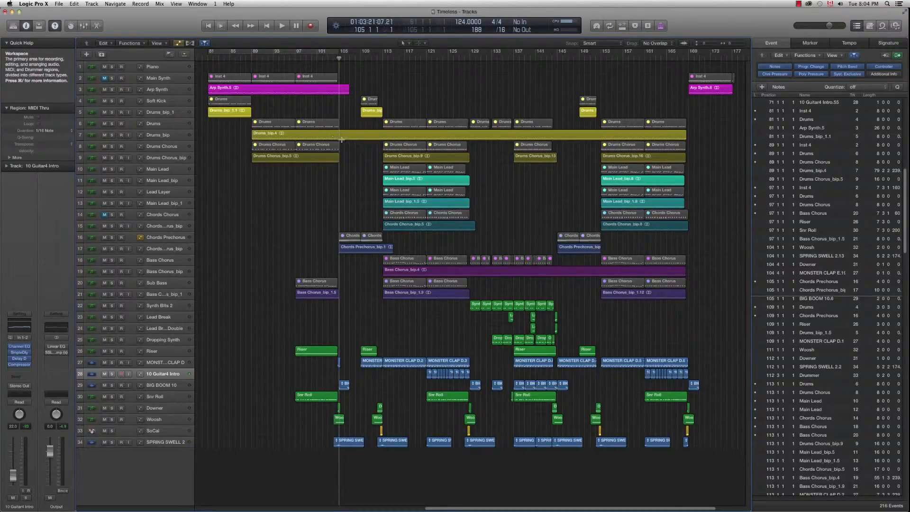
pyautogui.press('super+Right')
pyautogui.press('super+Right')
pyautogui.press('super+Right')
pyautogui.press('super+Right')
pyautogui.press('super+Right')
pyautogui.press('super+Right')
pyautogui.press('super+Right')
pyautogui.press('super+Right')
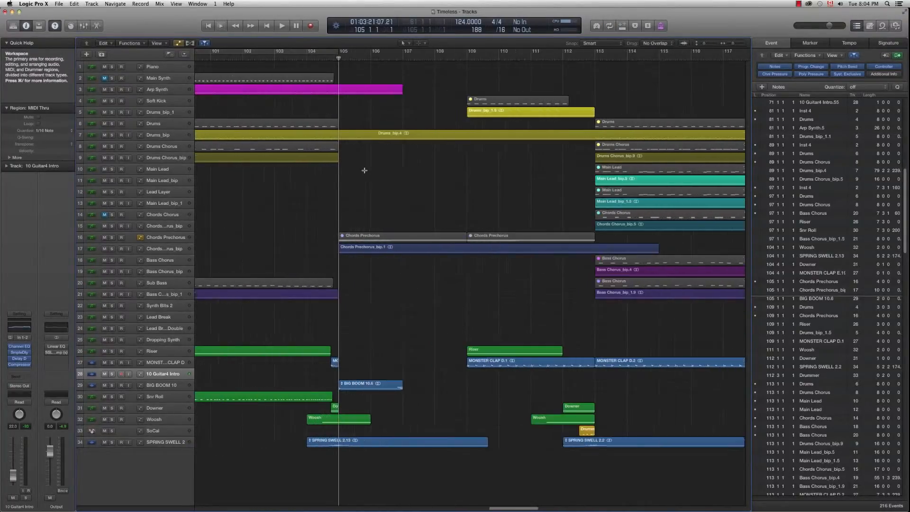
pyautogui.press('super+Right')
pyautogui.press('super+Right')
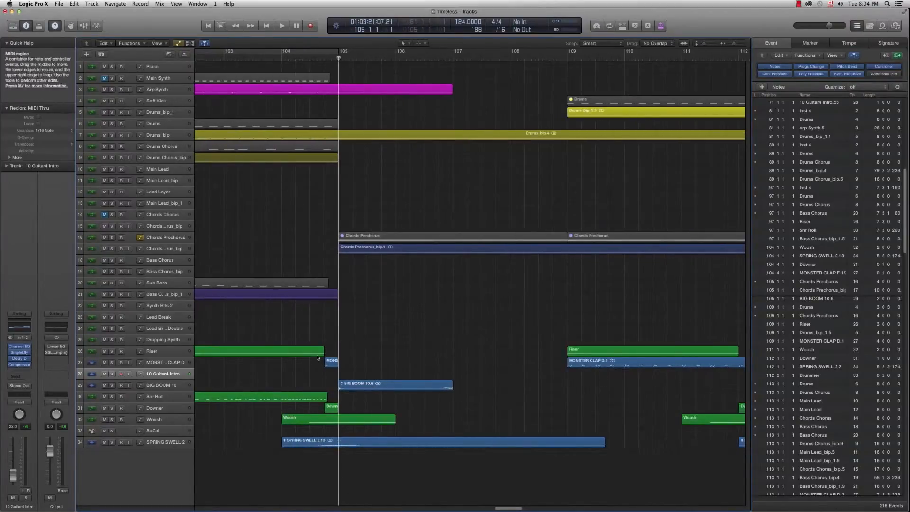
pyautogui.click(281, 59)
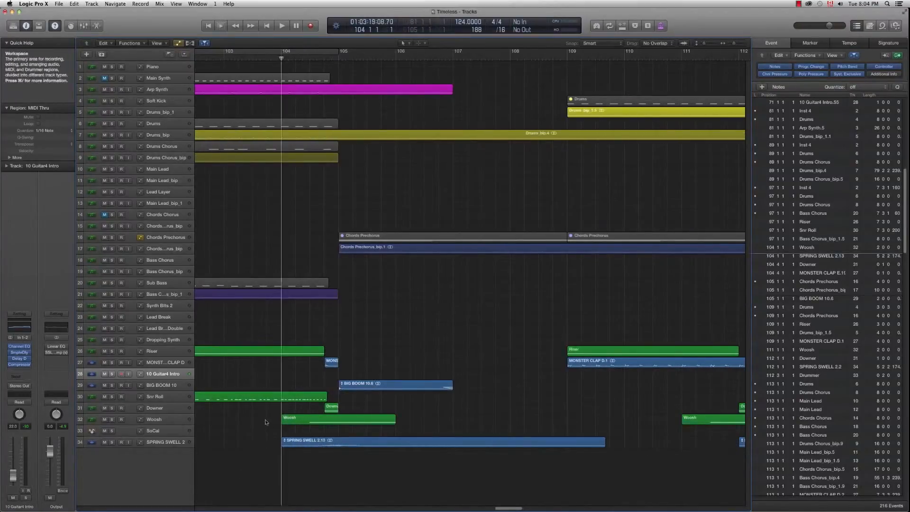
# Solo the MONSTER CLAP D, Downer, Woosh, SPRING SWELL 2 and BIG BOOM 10 tracks and play the transition from bar 104
pyautogui.click(112, 362)
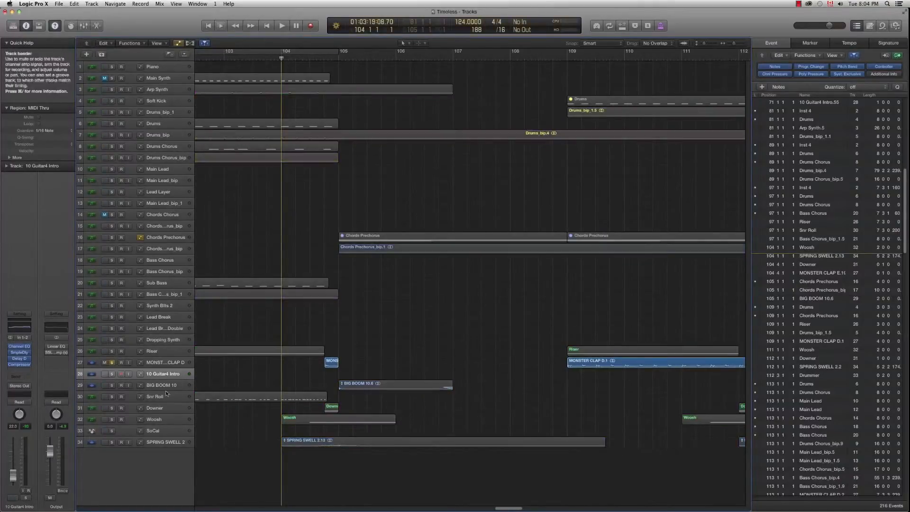
pyautogui.click(112, 407)
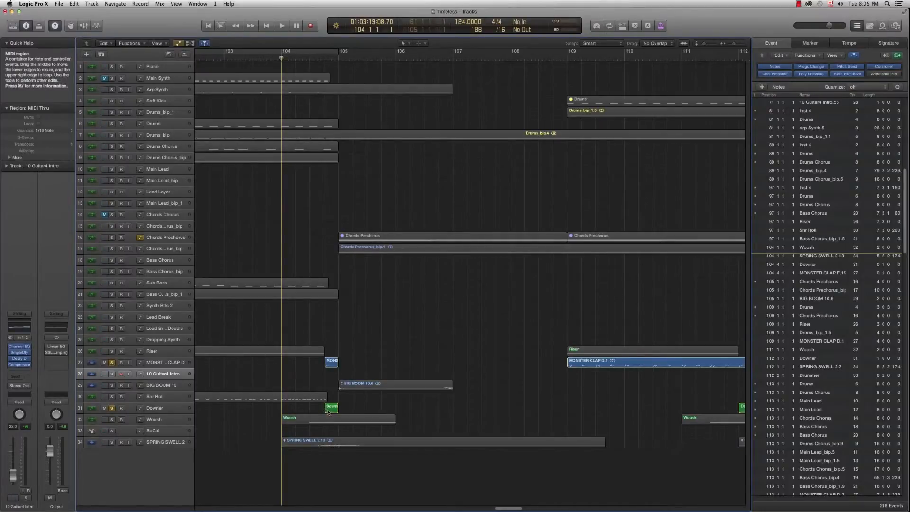
pyautogui.click(113, 421)
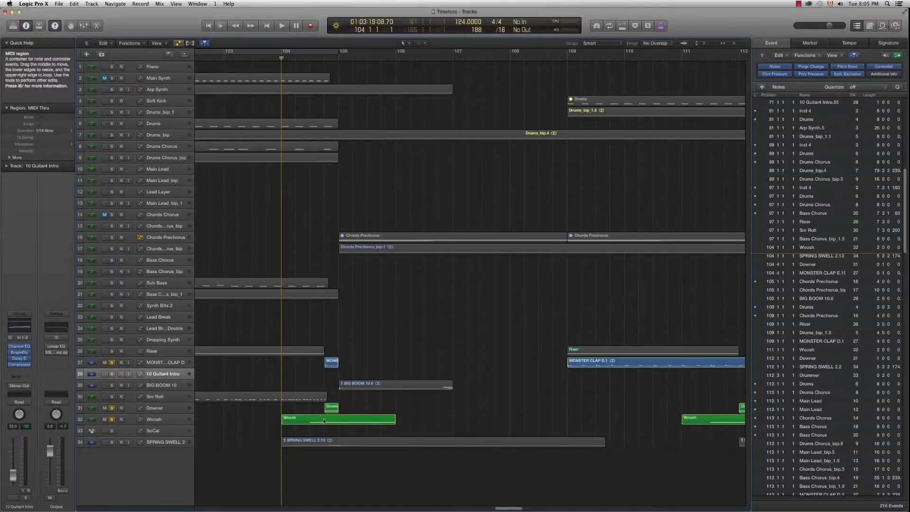
pyautogui.click(111, 442)
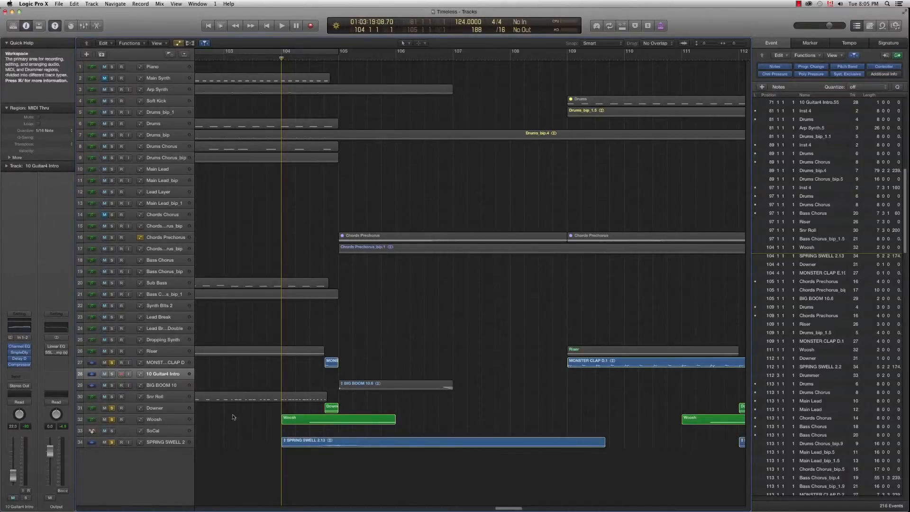
pyautogui.click(112, 385)
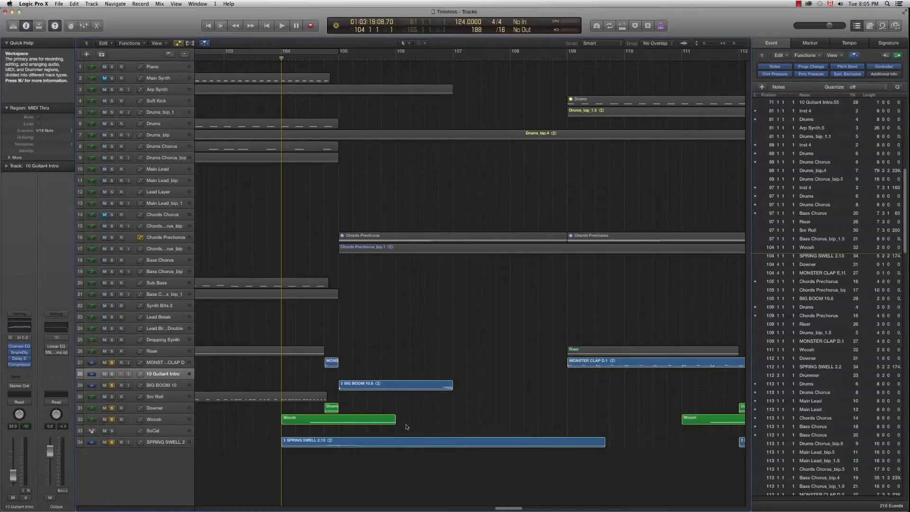
pyautogui.press('space')
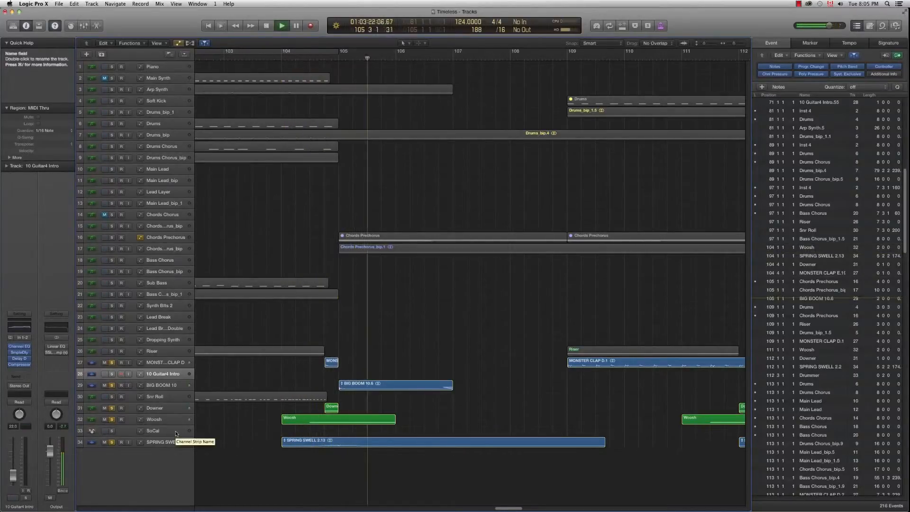
pyautogui.press('space')
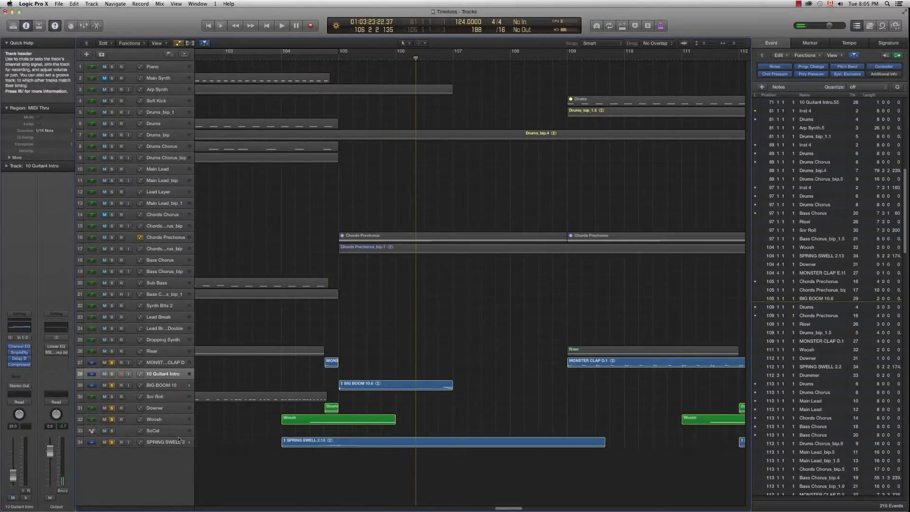
# Clear the solo from the five effect tracks and play all tracks from bar 101 through the prechorus
pyautogui.moveTo(112, 363); pyautogui.dragTo(112, 443)
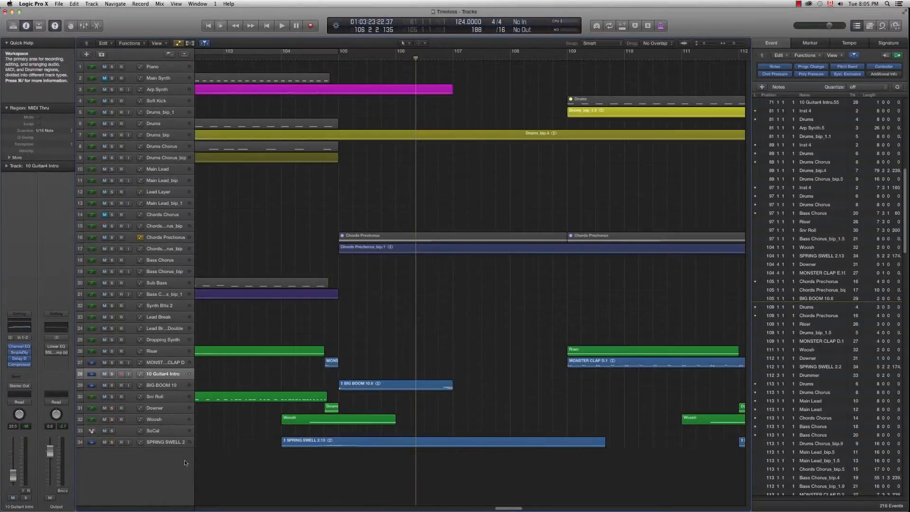
pyautogui.press('super+Left')
pyautogui.press('super+Left')
pyautogui.click(289, 59)
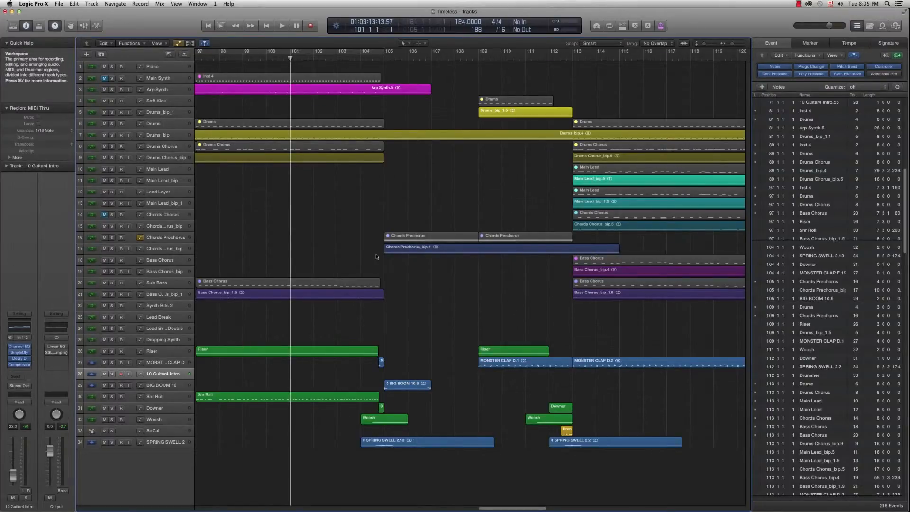
pyautogui.press('space')
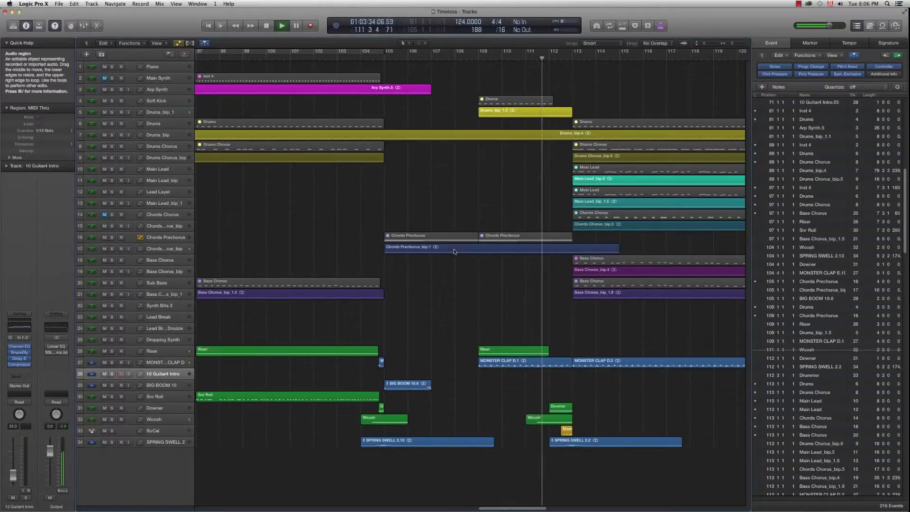
pyautogui.press('space')
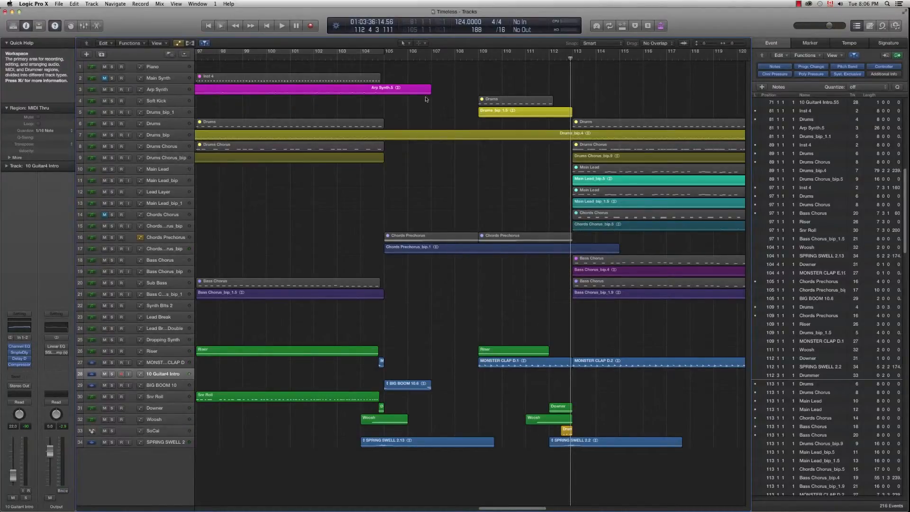
# Cycle bars 105 to 113, play the Chords Prechorus_bip track soloed, and clear its solo
pyautogui.moveTo(384, 54); pyautogui.dragTo(571, 55)
pyautogui.click(112, 249)
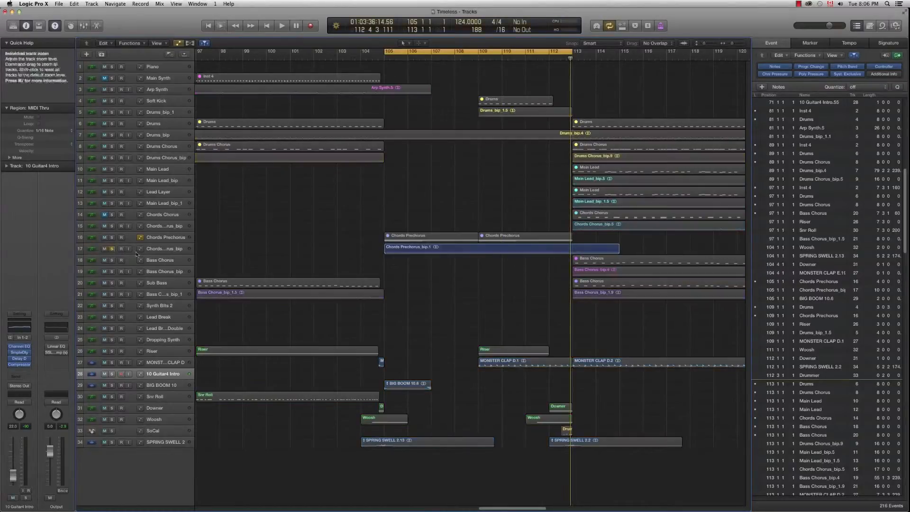
pyautogui.click(164, 248)
pyautogui.click(333, 262)
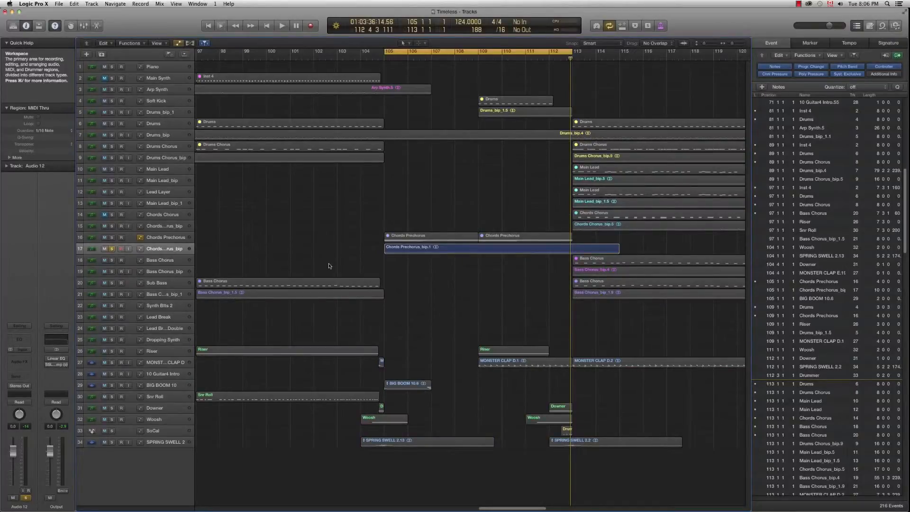
pyautogui.press('space')
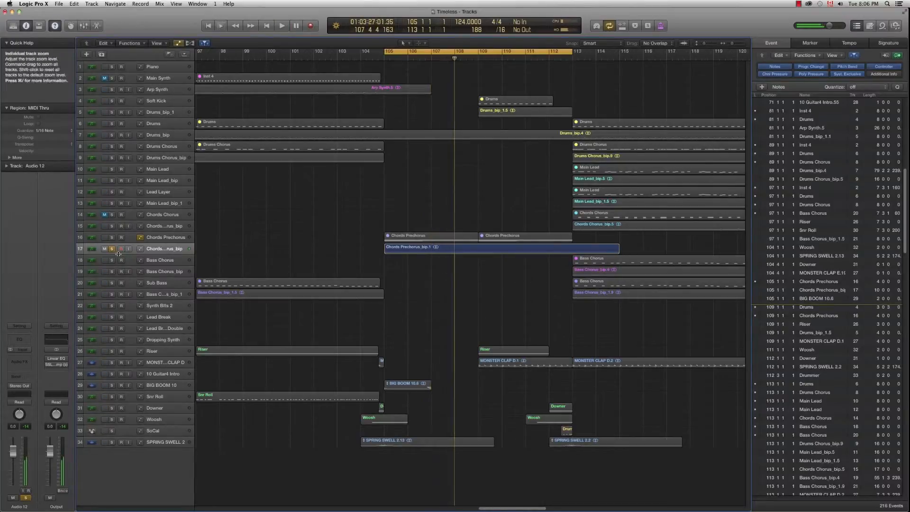
pyautogui.press('space')
pyautogui.press('s')
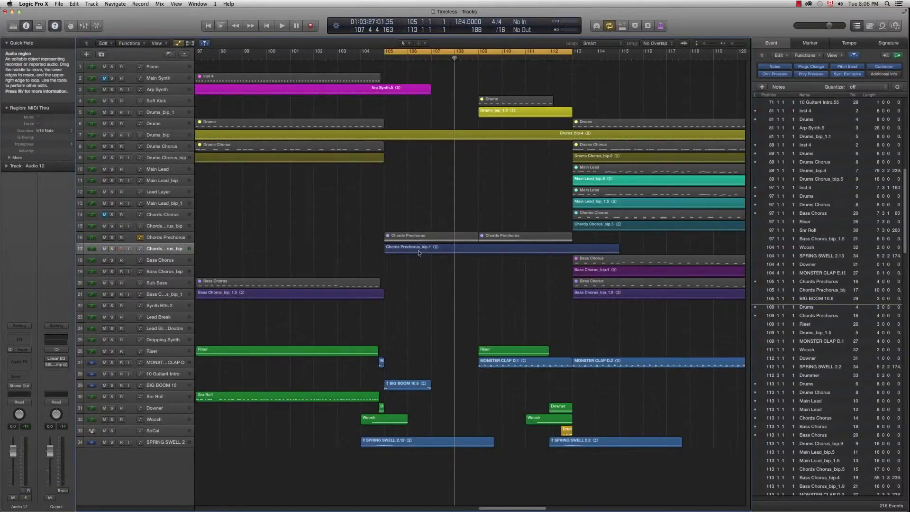
# Turn off cycling, place the playhead at bar 109, and play all tracks through the prechorus build into the chorus
pyautogui.click(477, 53)
pyautogui.click(478, 59)
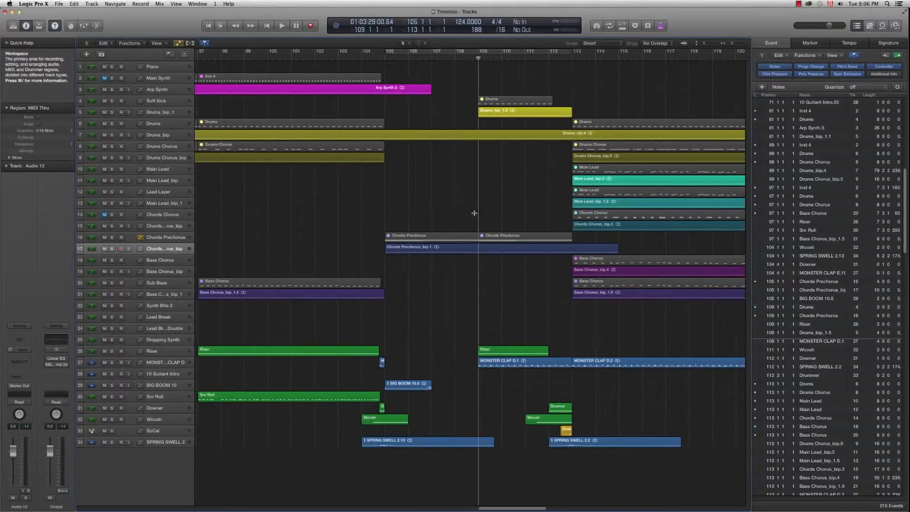
pyautogui.scroll(-5, 475, 215)
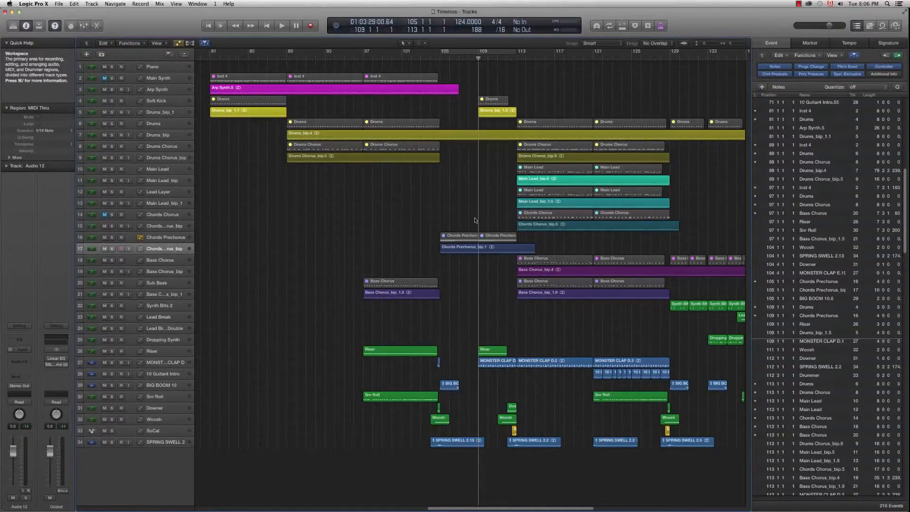
pyautogui.press('space')
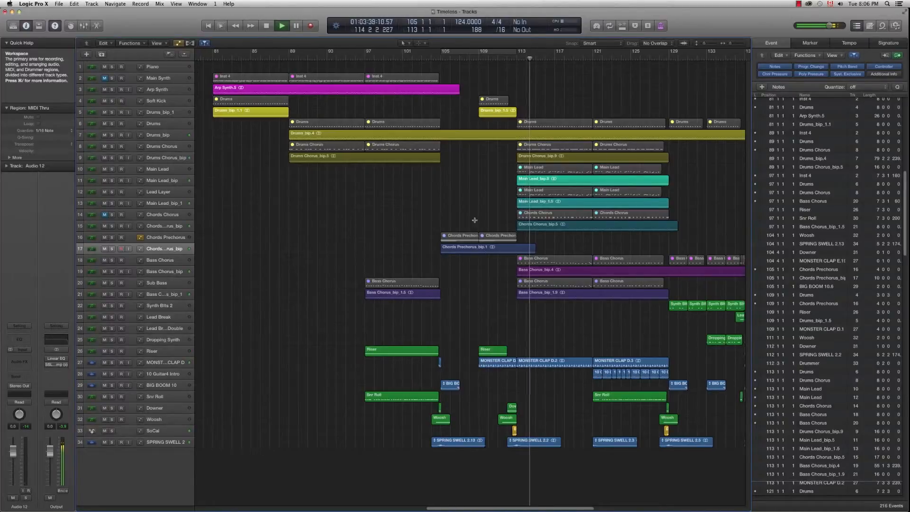
pyautogui.press('super+Left')
pyautogui.press('super+Left')
pyautogui.press('super+Left')
pyautogui.press('super+Left')
pyautogui.press('super+Left')
pyautogui.press('super+Left')
pyautogui.press('super+Left')
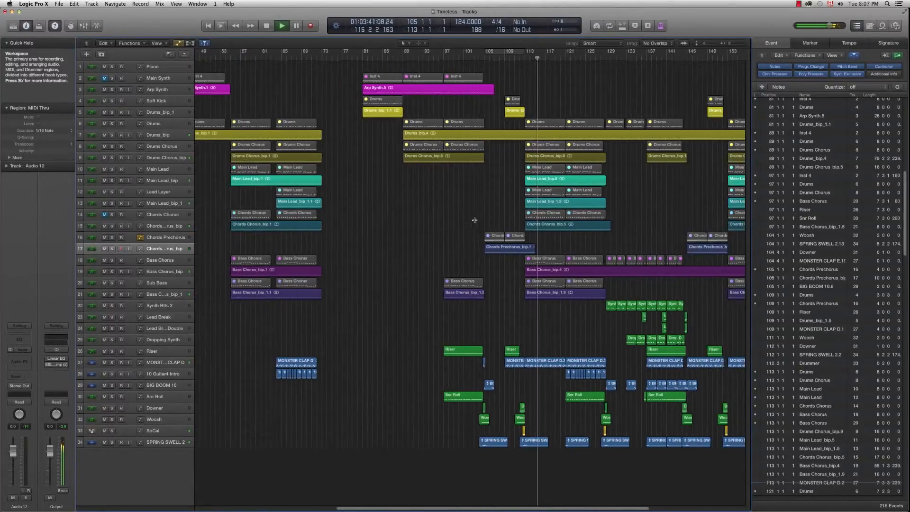
pyautogui.moveTo(524, 506); pyautogui.dragTo(573, 506)
pyautogui.press('space')
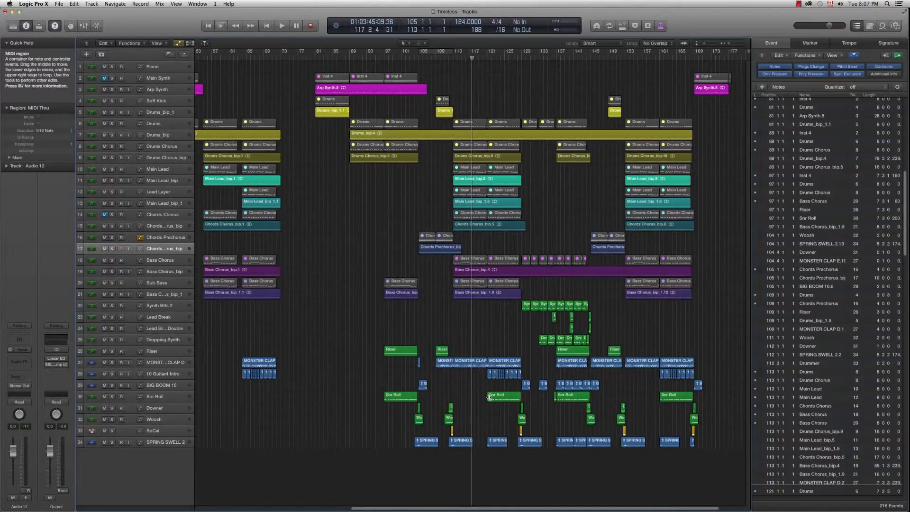
# Play the second half of the chorus from bar 121 to the start of the break at bar 129
pyautogui.click(485, 59)
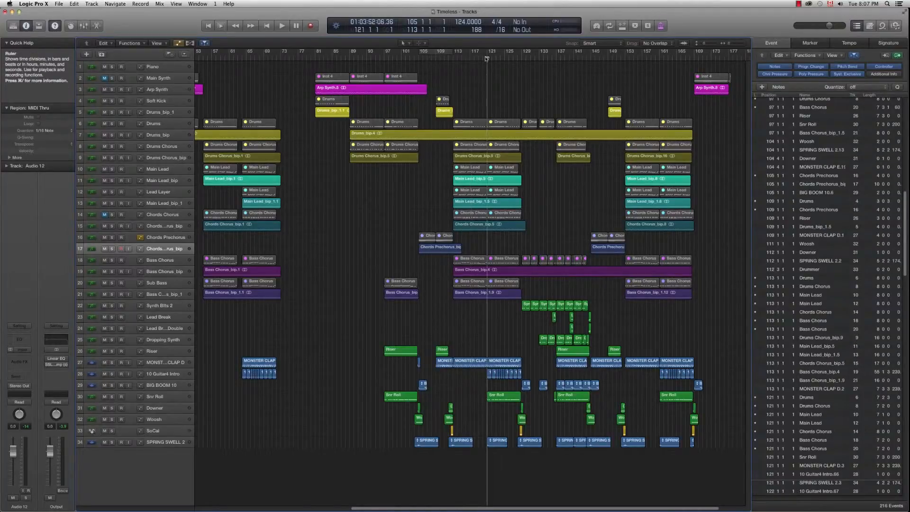
pyautogui.press('space')
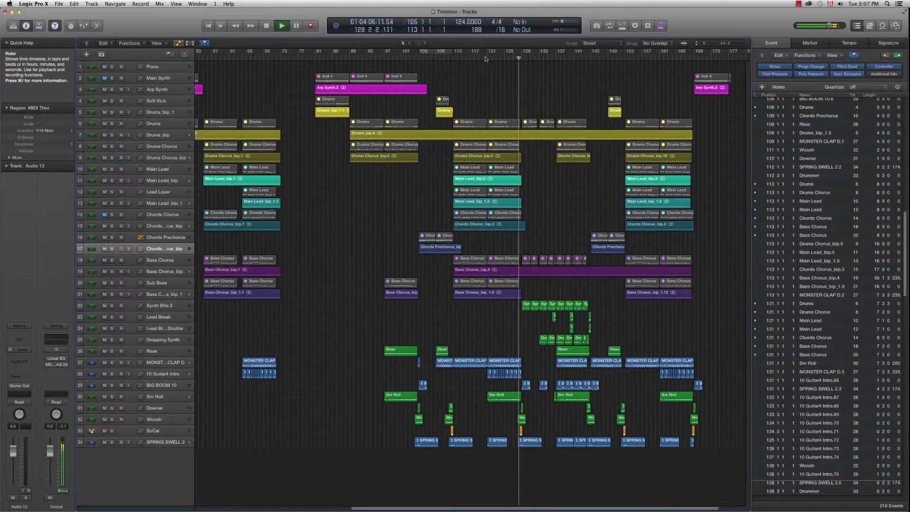
pyautogui.press('space')
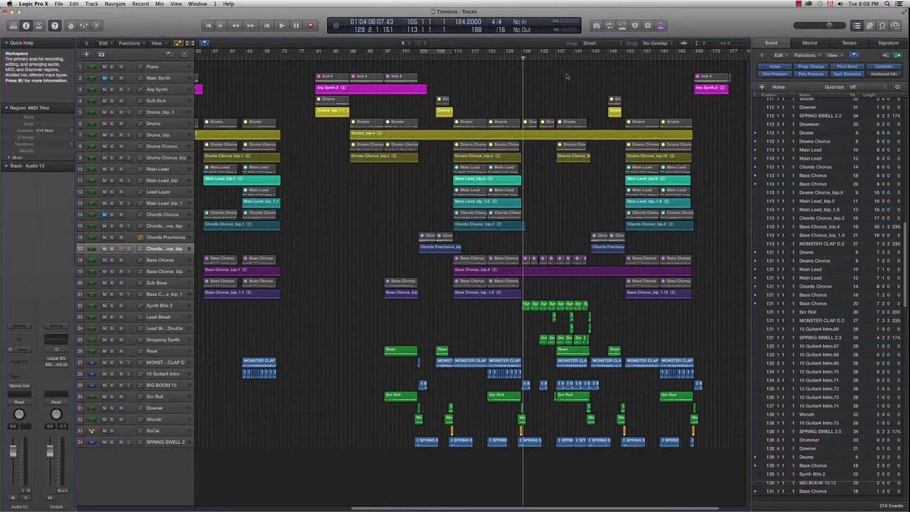
# Set a 16-bar cycle range over the break, starting at bar 129
pyautogui.moveTo(523, 51); pyautogui.dragTo(590, 51)
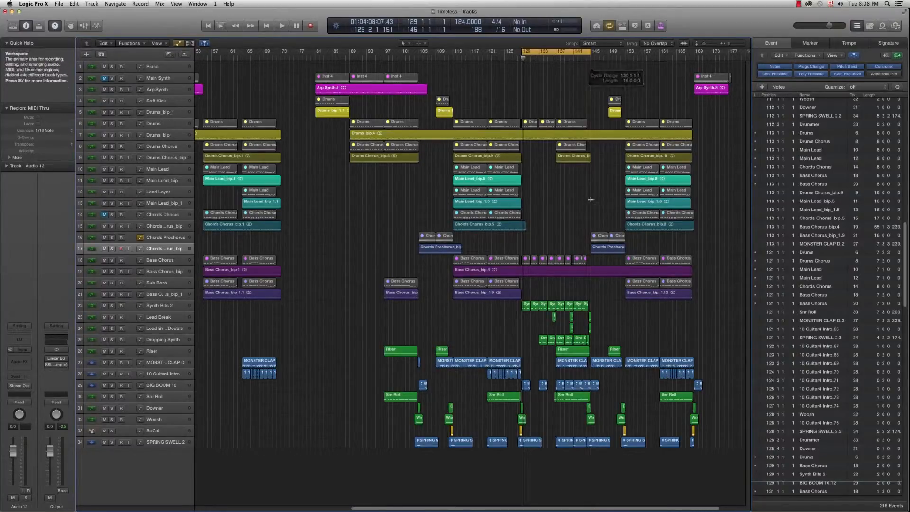
pyautogui.press('super+Right')
pyautogui.press('super+Right')
pyautogui.press('super+Right')
pyautogui.press('super+Right')
pyautogui.press('super+Right')
pyautogui.press('super+Right')
pyautogui.press('super+Right')
pyautogui.press('super+Right')
pyautogui.press('super+Right')
pyautogui.press('super+Right')
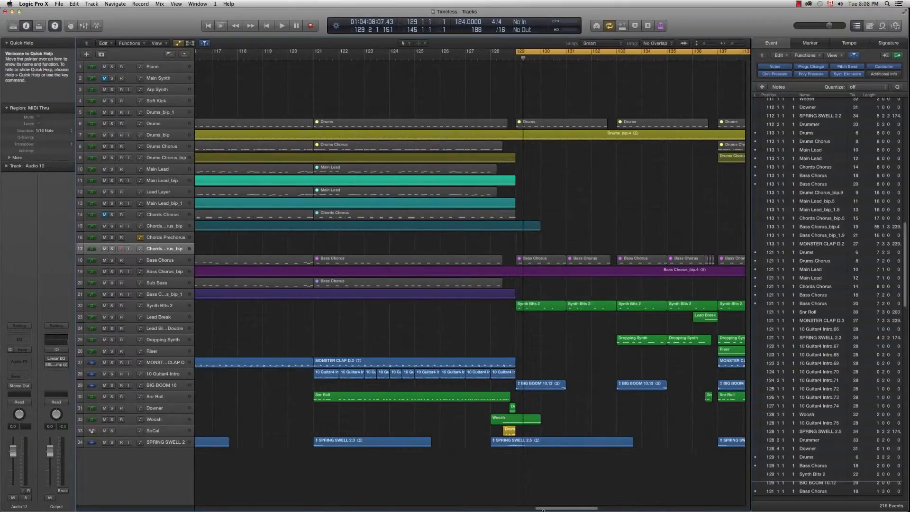
pyautogui.hscroll(8, 551, 474)
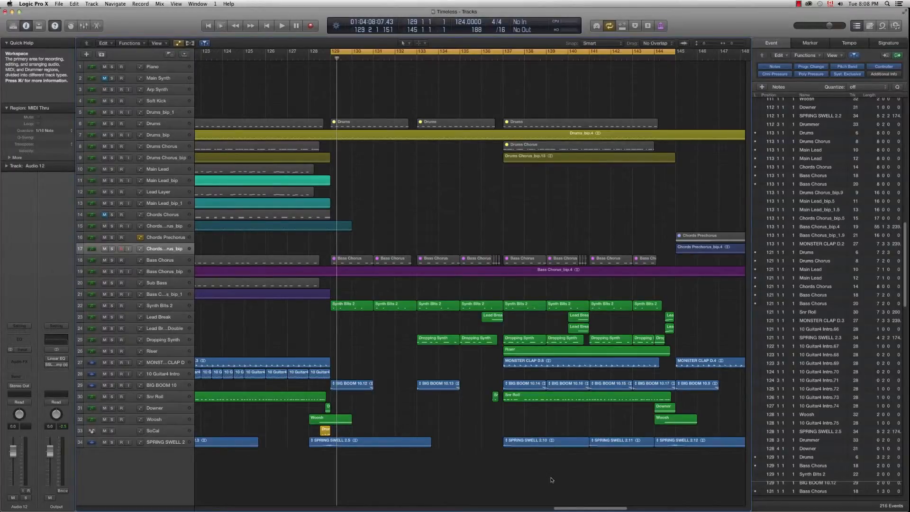
# Play the break from bar 129 with all tracks and continue past the cycle range into the next prechorus at bar 145
pyautogui.press('space')
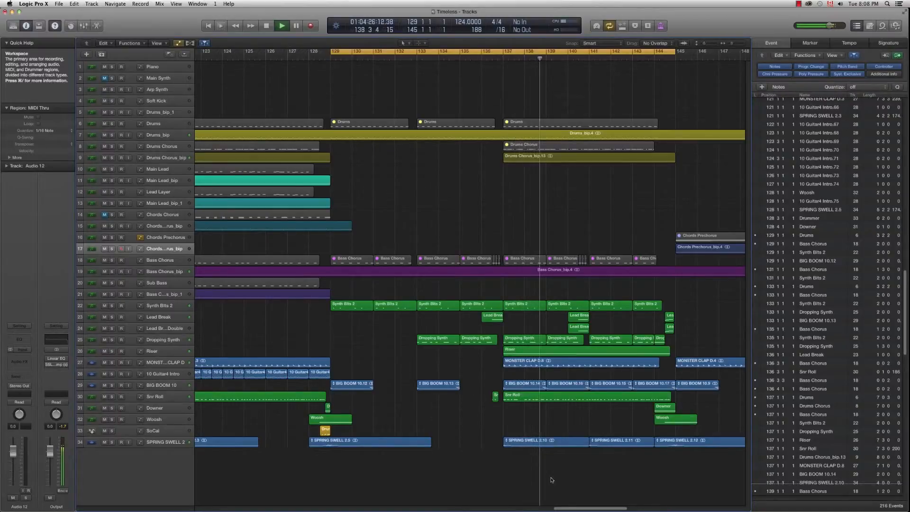
pyautogui.press('super+Left')
pyautogui.press('super+Left')
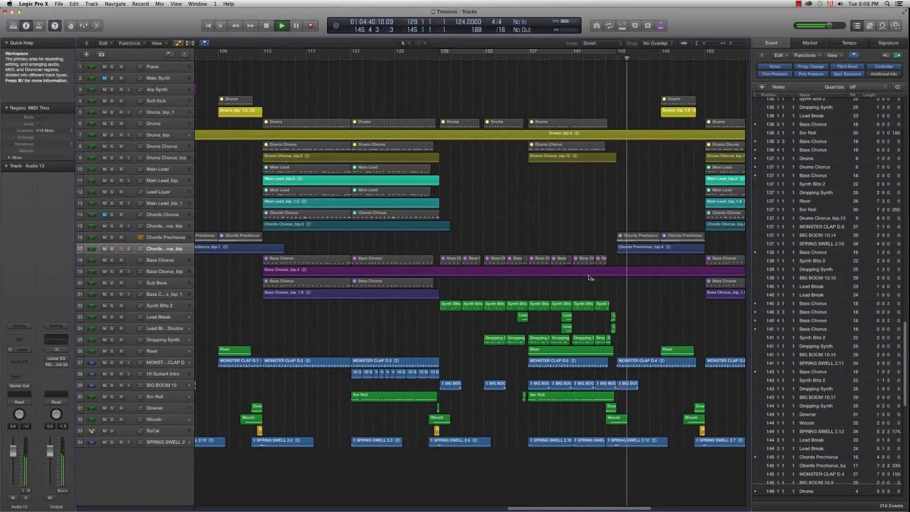
pyautogui.press('super+Left')
pyautogui.press('super+Left')
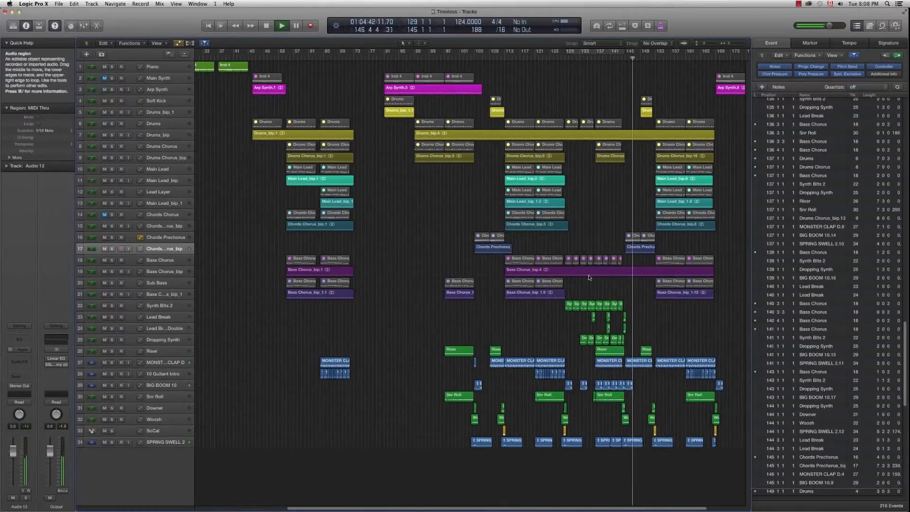
pyautogui.press('space')
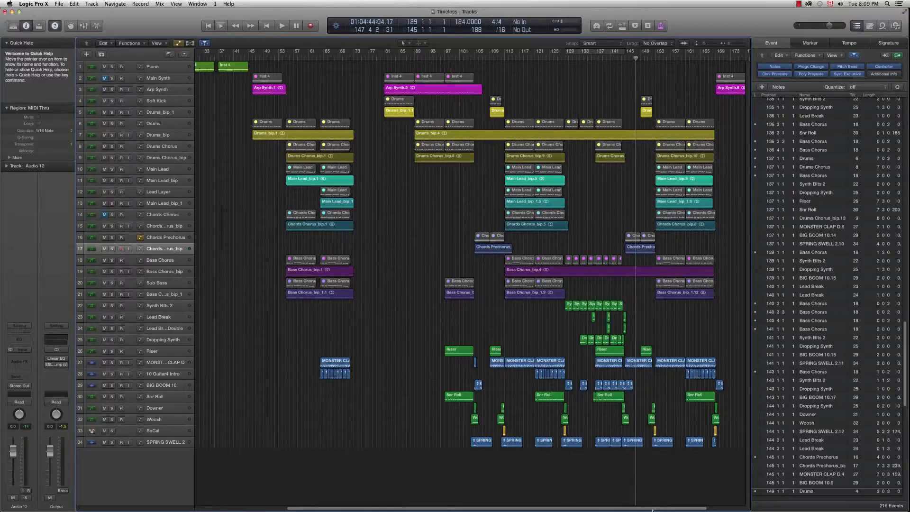
# Place the playhead at bar 168 and play the end of the last chorus into the Arp Synth outro
pyautogui.moveTo(652, 509); pyautogui.dragTo(690, 509)
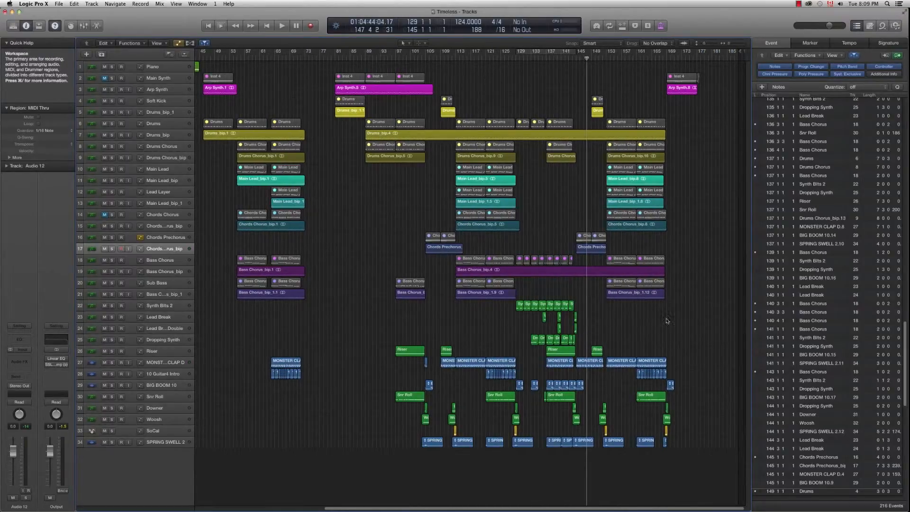
pyautogui.click(662, 58)
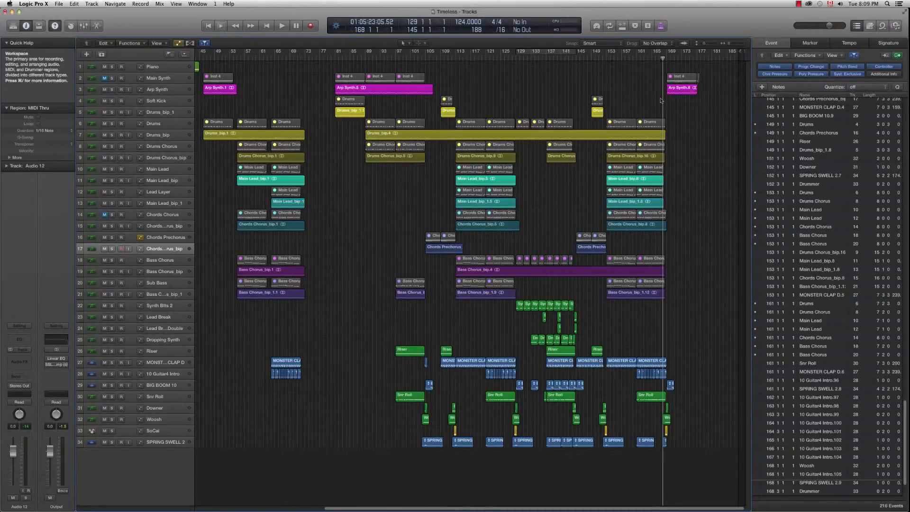
pyautogui.press('space')
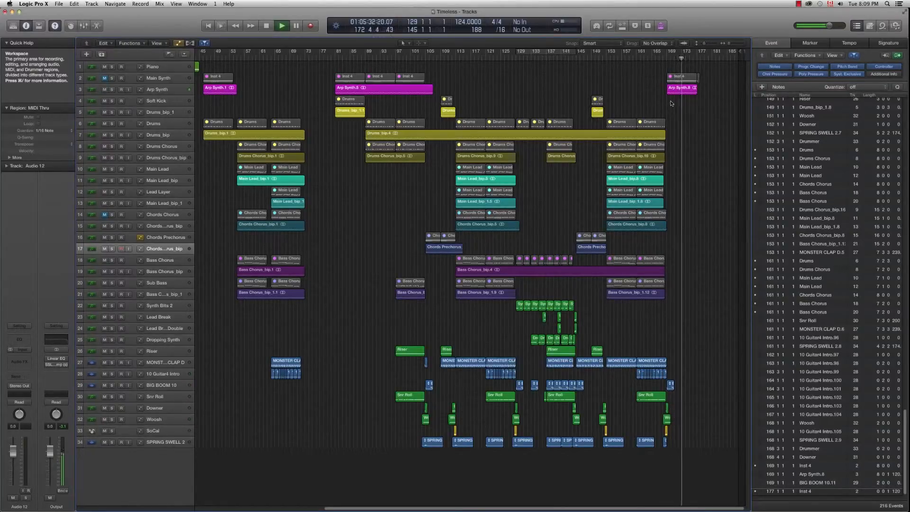
pyautogui.press('space')
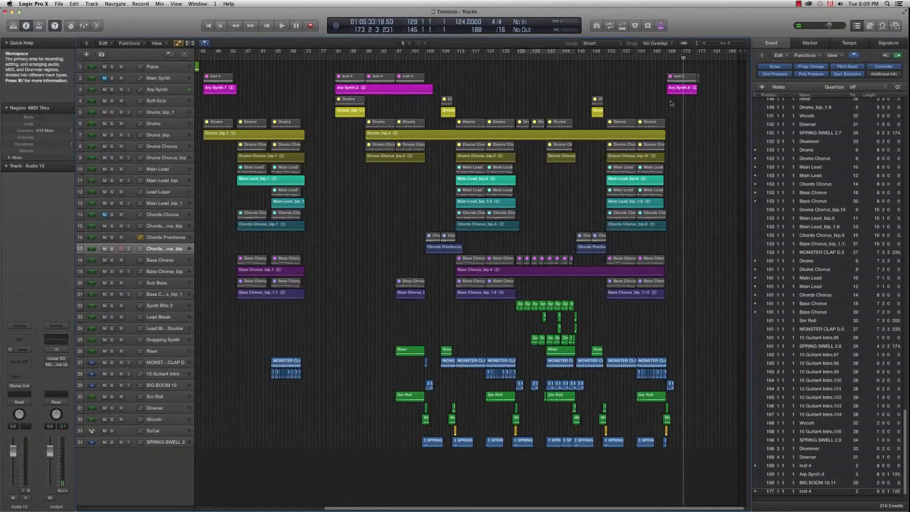